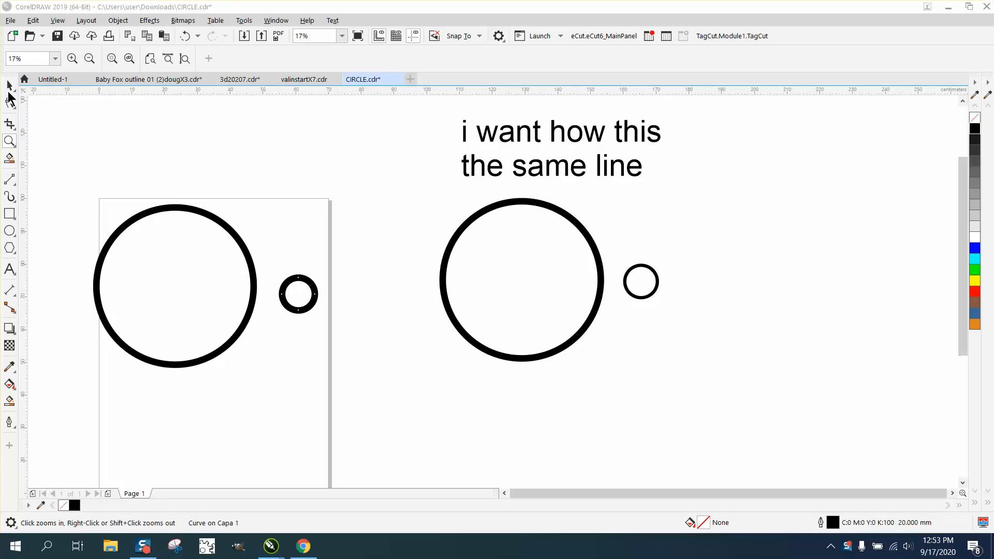
Copy the big and small circle pair to the right of the note and move the originals below the copy
{"action": "left_click", "coordinate": [10, 85]}
{"action": "left_click", "coordinate": [186, 212]}
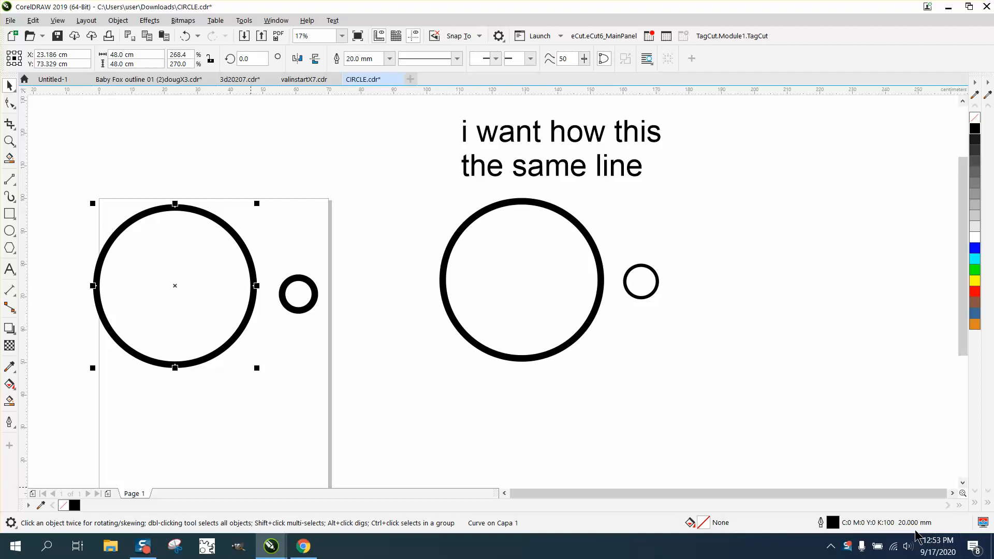
{"action": "left_click", "coordinate": [313, 306]}
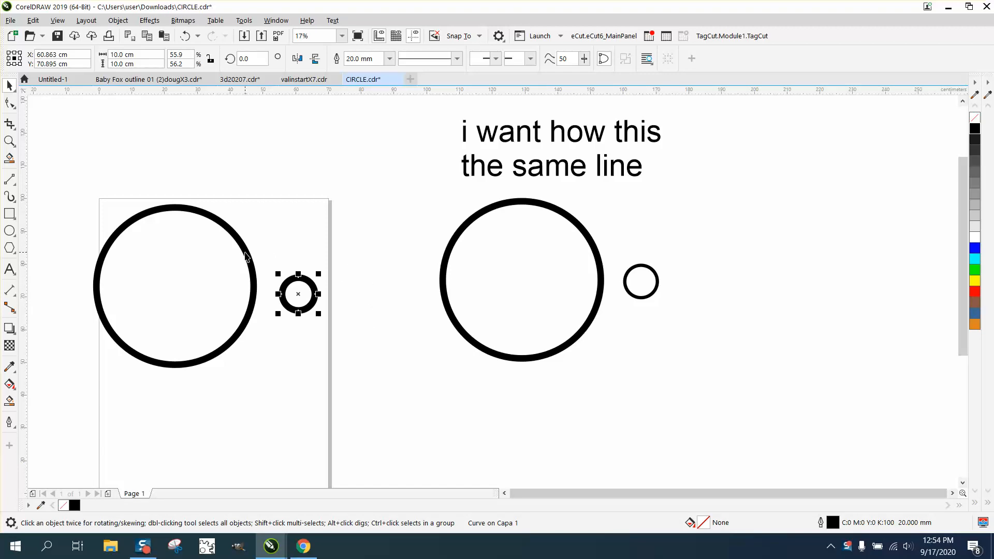
{"action": "scroll", "coordinate": [213, 213], "scroll_direction": "down", "scroll_amount": 3}
{"action": "mouse_move", "coordinate": [141, 187]}
{"action": "left_mouse_down"}
{"action": "mouse_move", "coordinate": [307, 297]}
{"action": "mouse_move", "coordinate": [314, 313]}
{"action": "left_mouse_up"}
{"action": "key", "text": "Right"}
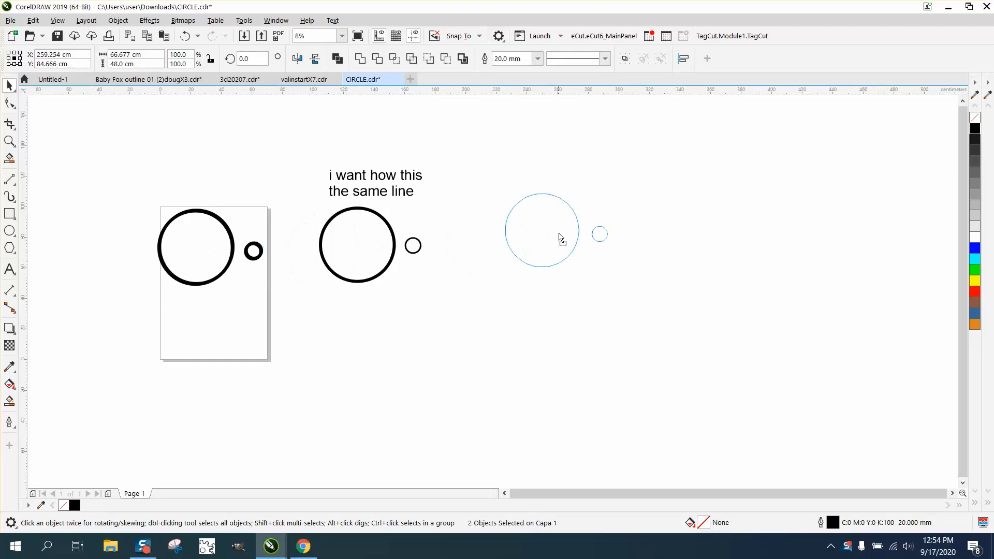
{"action": "left_click_drag", "start_coordinate": [211, 249], "coordinate": [556, 232]}
{"action": "left_click_drag", "start_coordinate": [152, 192], "coordinate": [283, 288]}
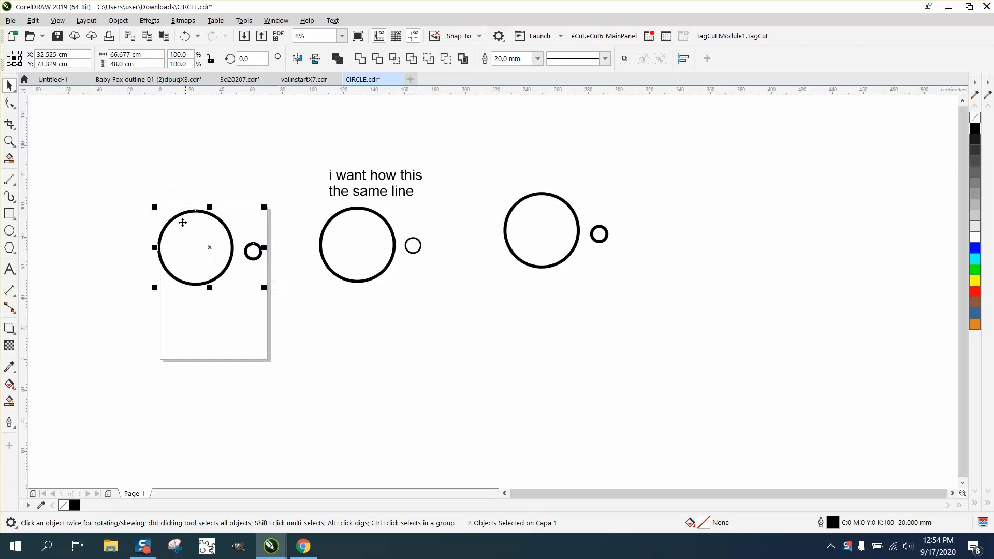
{"action": "left_click_drag", "start_coordinate": [207, 248], "coordinate": [563, 311]}
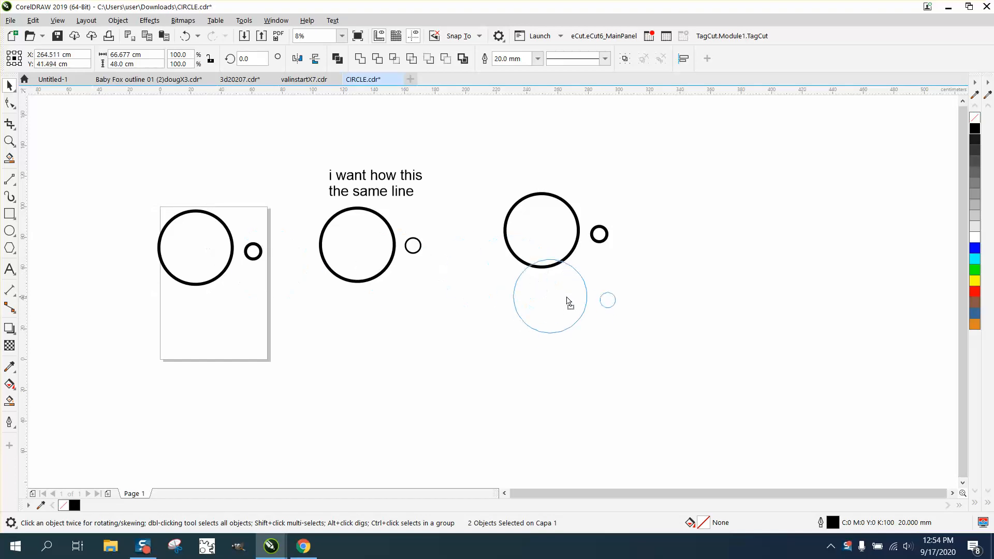
{"action": "left_click", "coordinate": [724, 293]}
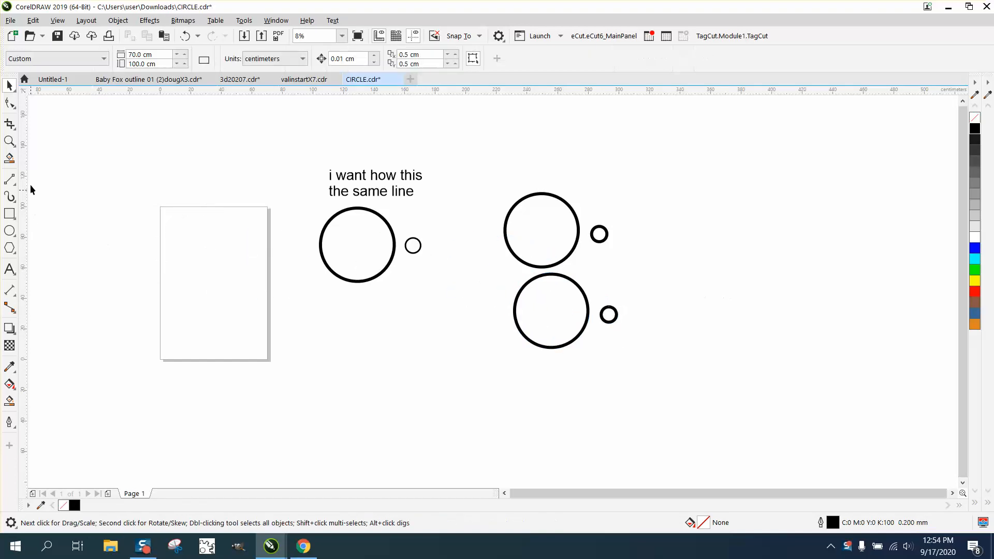
Spread the circles apart, shifting the small circles up-right and the upper big circle further right
{"action": "left_click", "coordinate": [9, 140]}
{"action": "left_click_drag", "start_coordinate": [445, 177], "coordinate": [734, 391]}
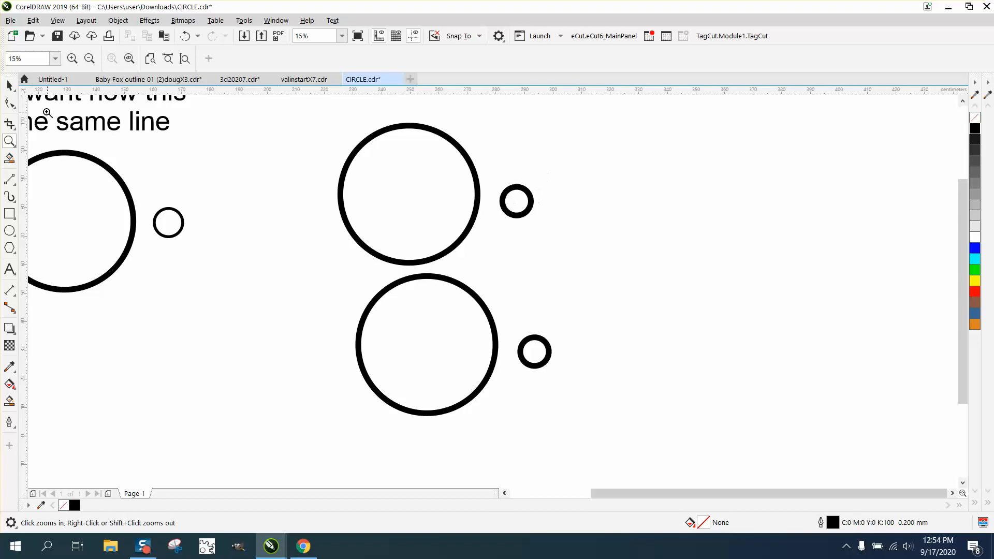
{"action": "left_click", "coordinate": [9, 85]}
{"action": "left_click", "coordinate": [529, 192]}
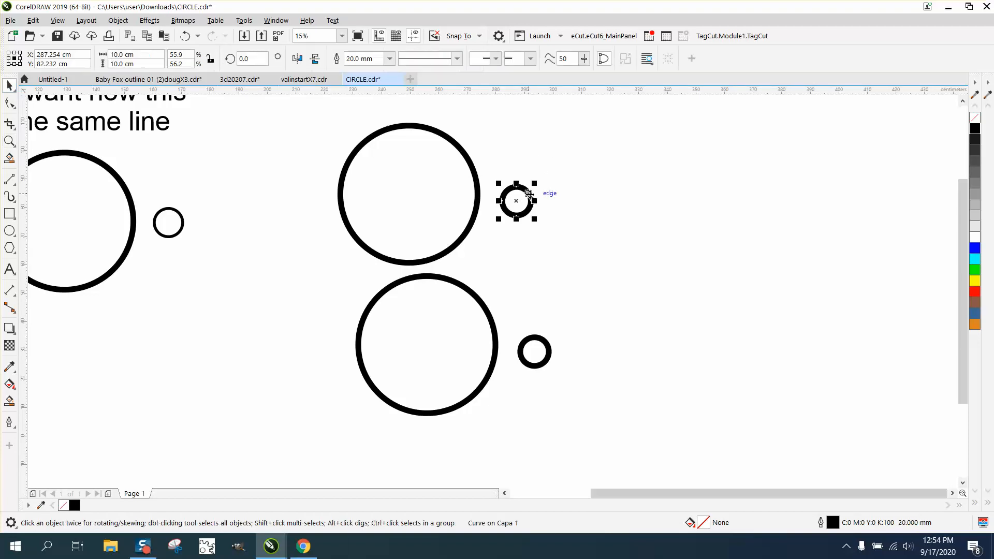
{"action": "left_click_drag", "start_coordinate": [529, 192], "coordinate": [564, 171]}
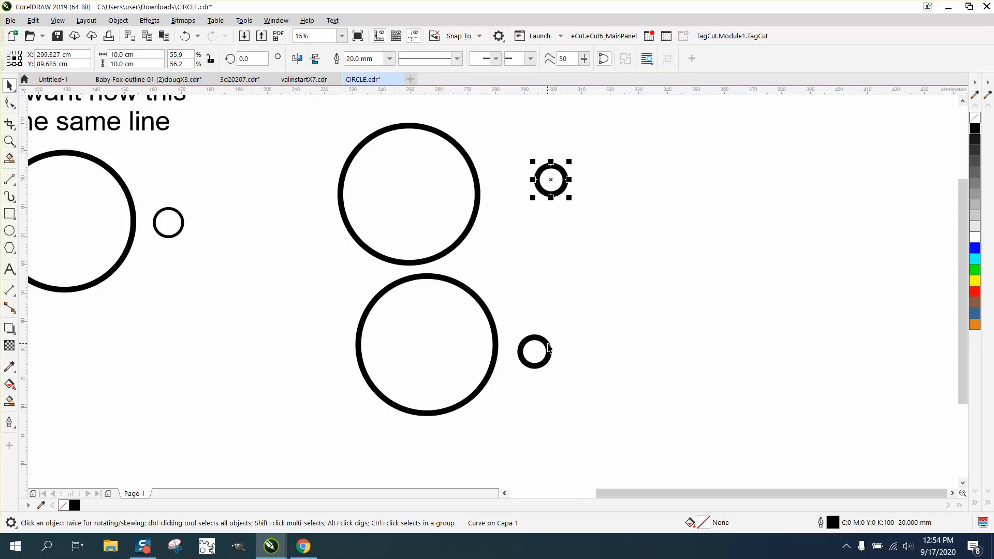
{"action": "left_click_drag", "start_coordinate": [548, 350], "coordinate": [579, 324]}
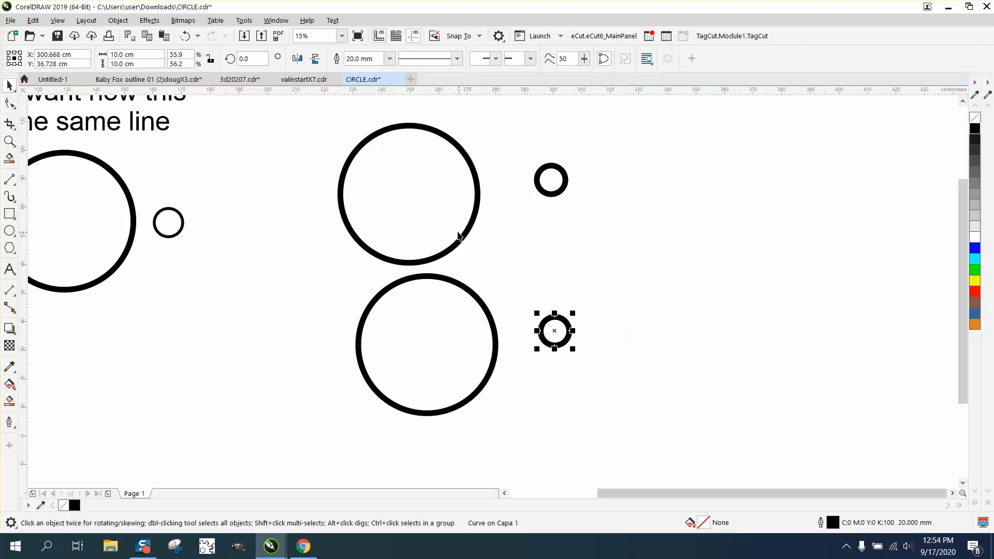
{"action": "left_click_drag", "start_coordinate": [466, 231], "coordinate": [710, 221]}
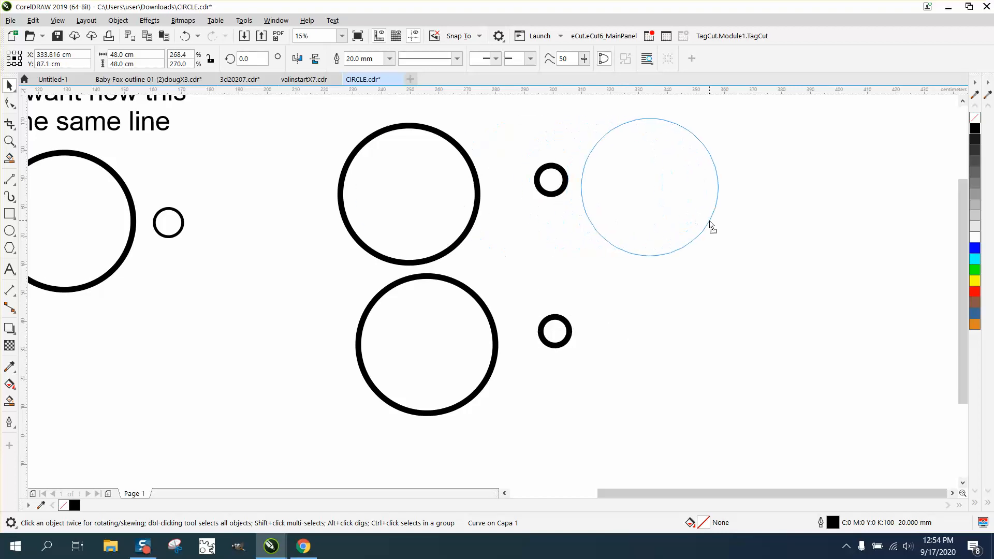
Enable 'Scale with object' in the big circle's Outline Pen settings
{"action": "double_click", "coordinate": [835, 527]}
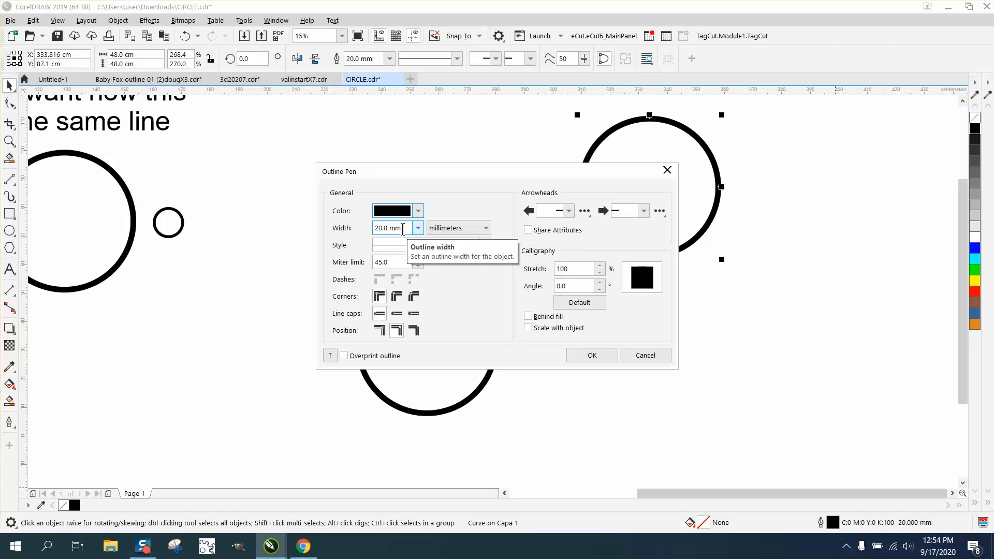
{"action": "left_click", "coordinate": [529, 328]}
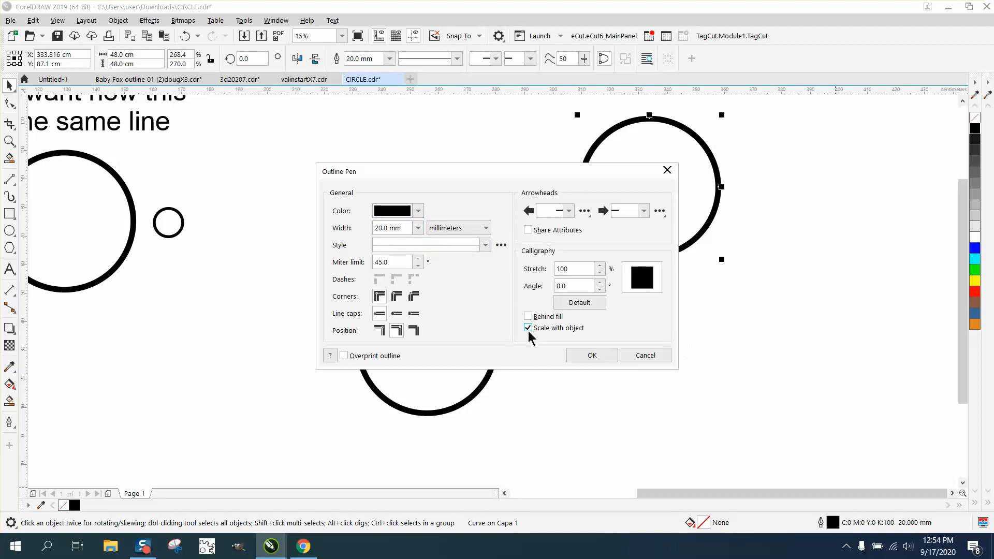
{"action": "left_click", "coordinate": [591, 355]}
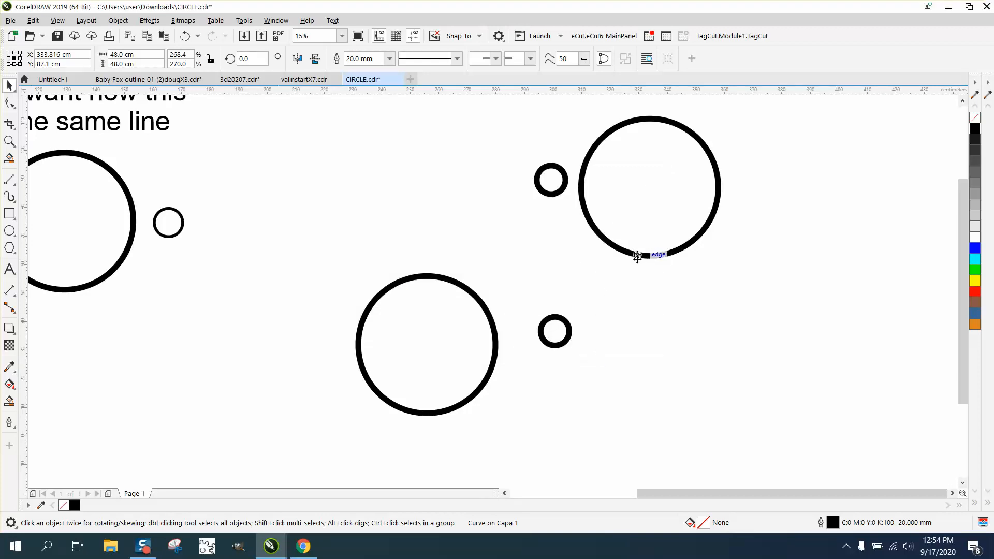
Shrink the upper-right big circle to 10 cm wide so its outline thins to about 4 mm
{"action": "left_click", "coordinate": [635, 257]}
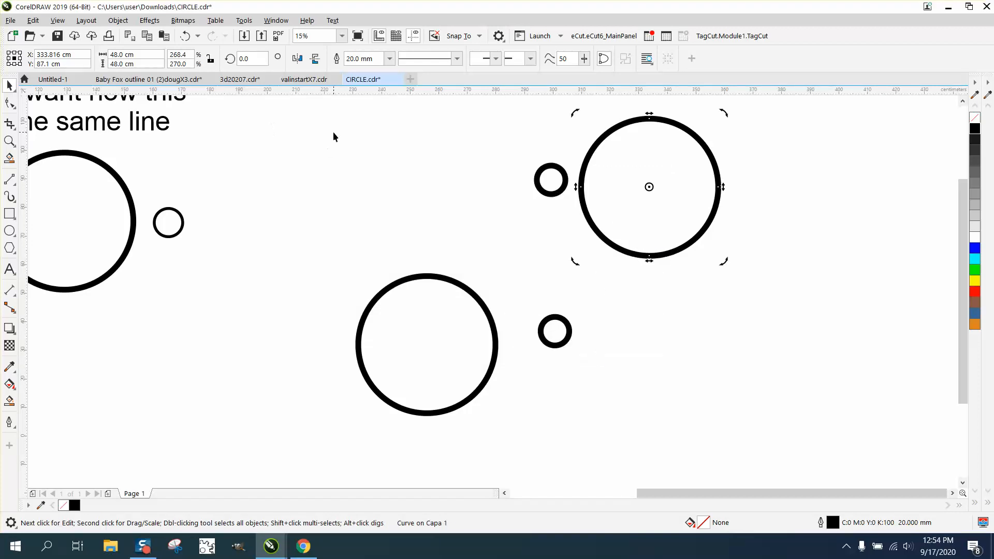
{"action": "left_click", "coordinate": [521, 179]}
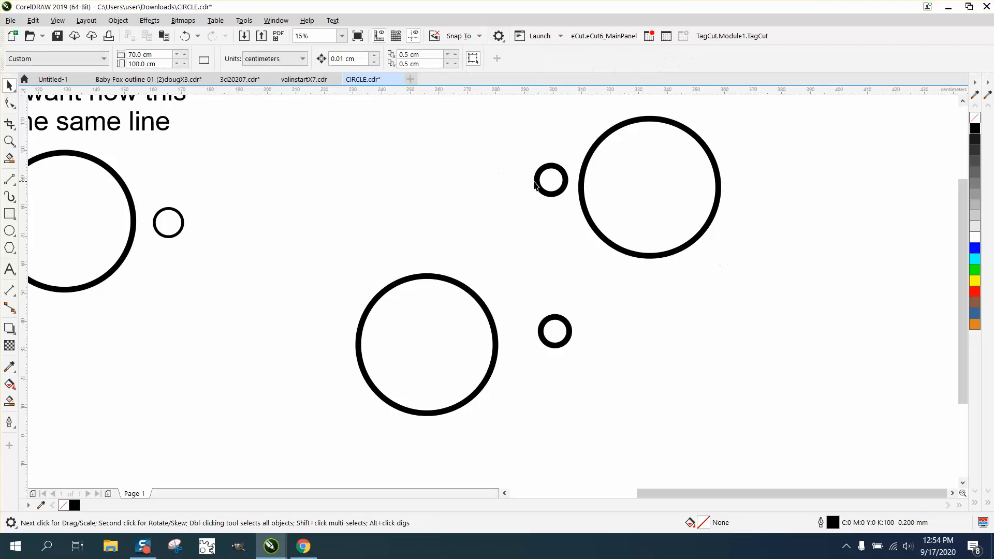
{"action": "left_click", "coordinate": [536, 182]}
{"action": "left_click", "coordinate": [626, 140]}
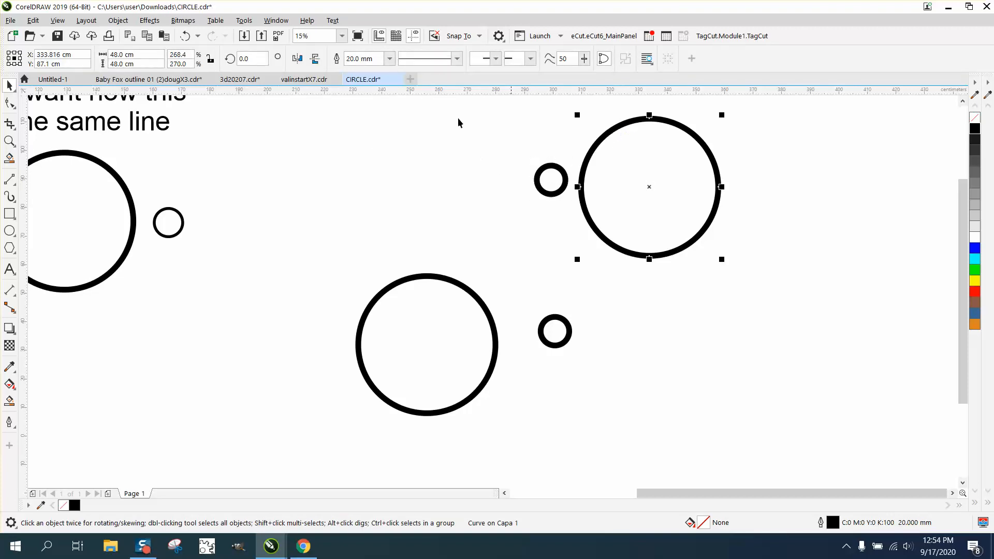
{"action": "left_click_drag", "start_coordinate": [135, 55], "coordinate": [84, 60]}
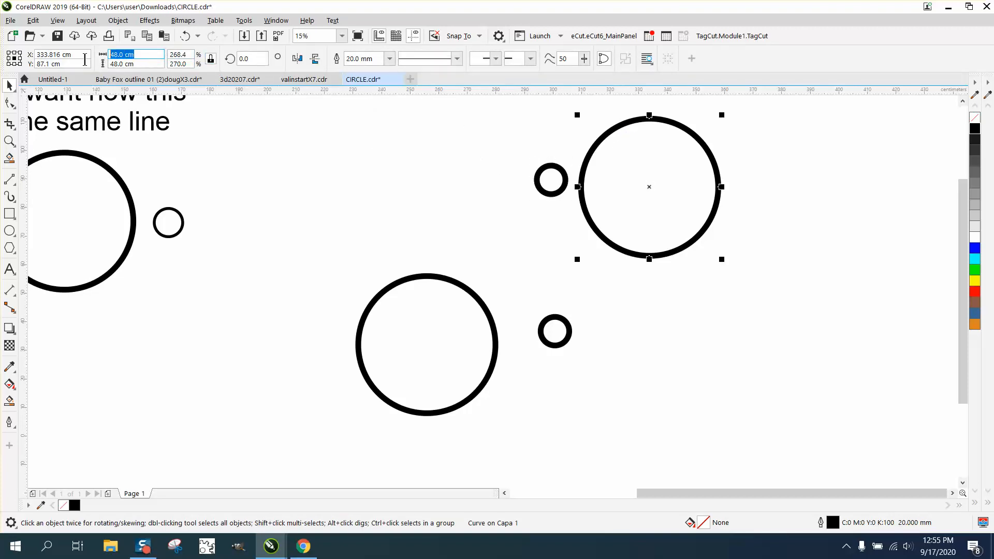
{"action": "type", "text": "10"}
{"action": "key", "text": "Return"}
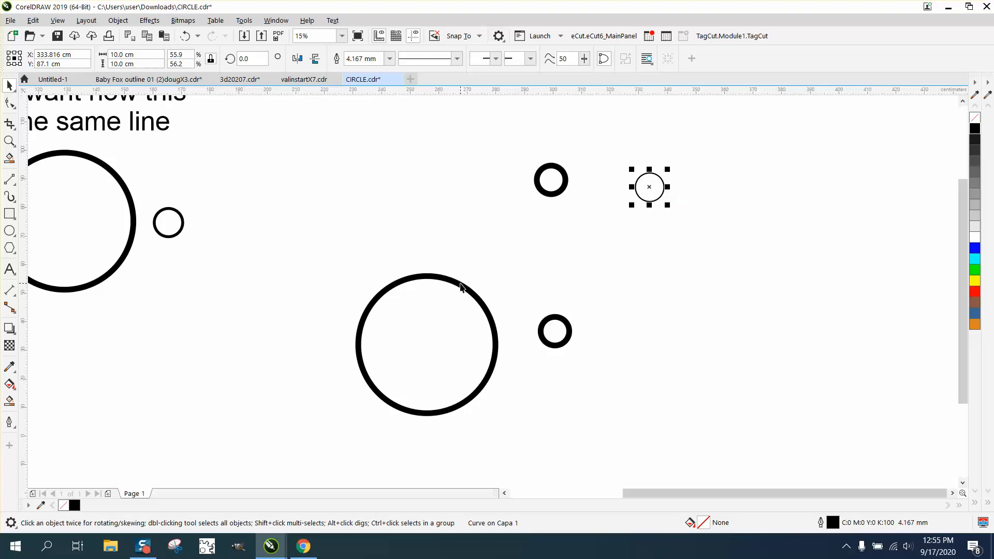
{"action": "left_click", "coordinate": [9, 140]}
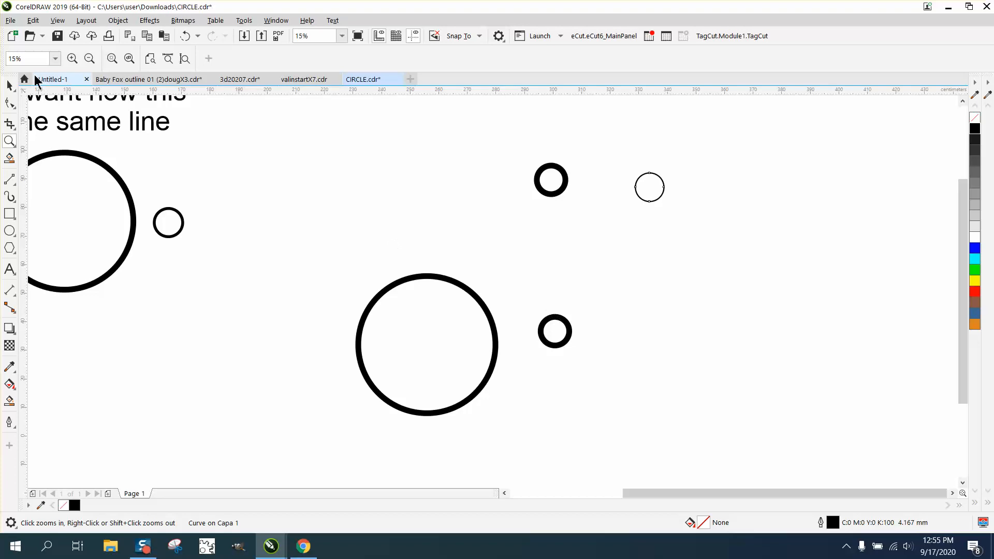
Move the lower big circle right and shrink it to 10 cm, leaving its 20 mm outline unscaled
{"action": "left_click", "coordinate": [10, 85]}
{"action": "left_click_drag", "start_coordinate": [425, 285], "coordinate": [676, 278]}
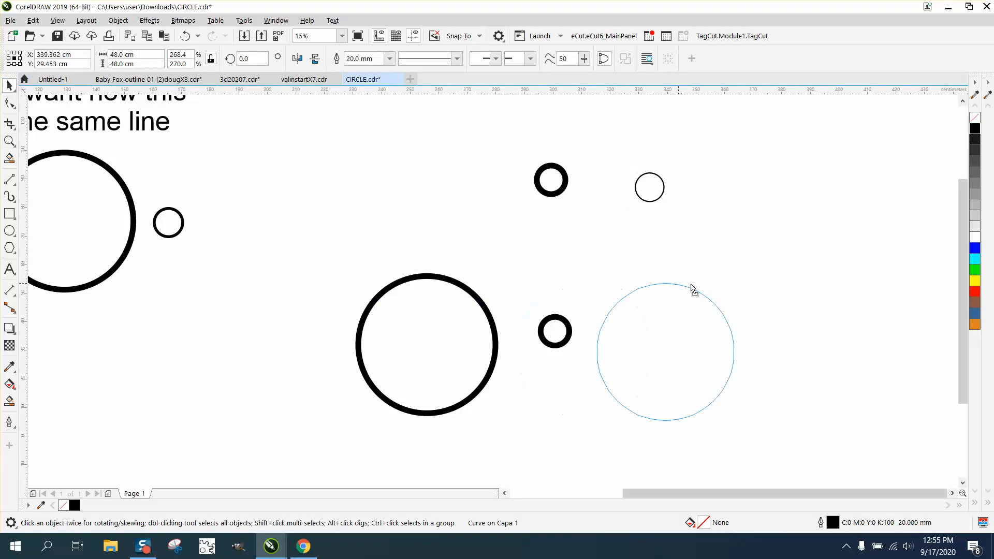
{"action": "double_click", "coordinate": [832, 522]}
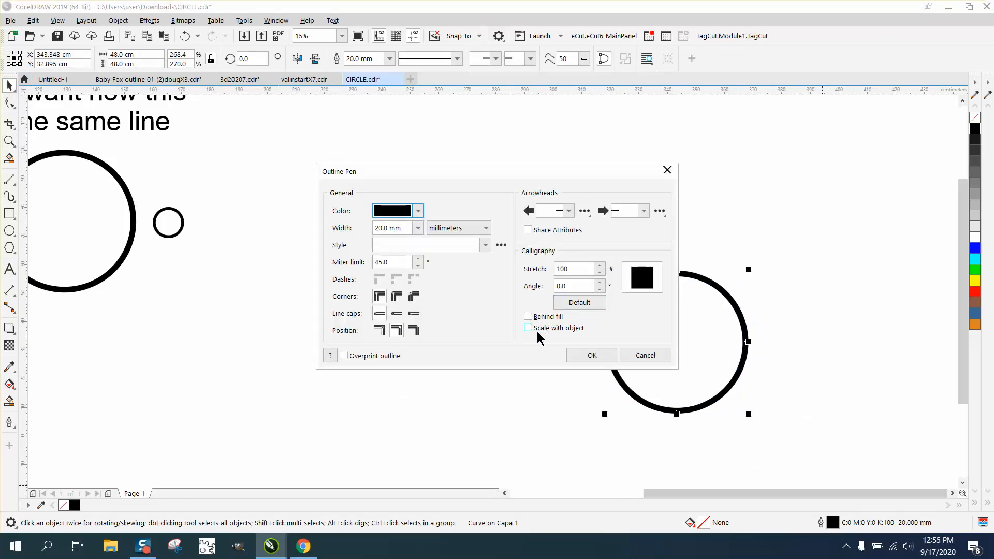
{"action": "left_click", "coordinate": [645, 355]}
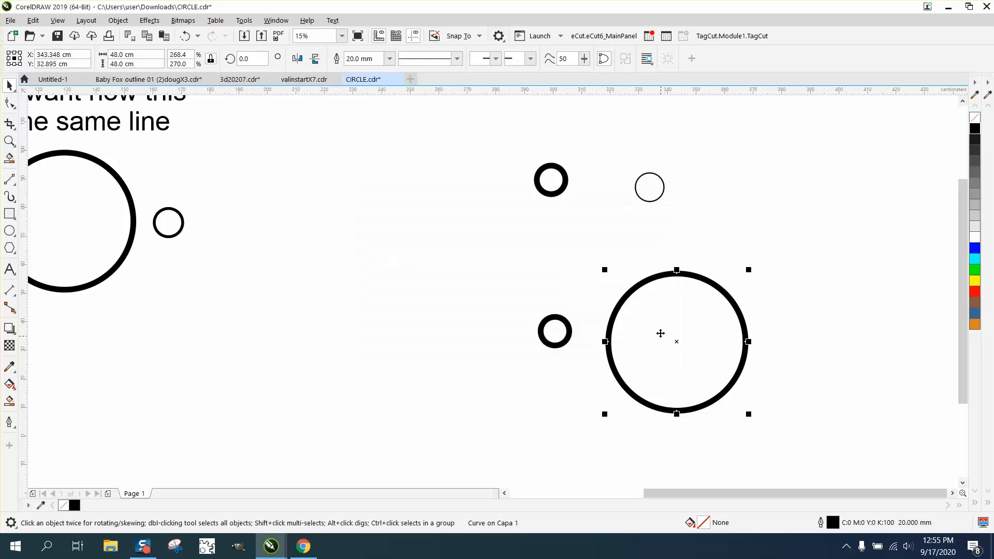
{"action": "double_click", "coordinate": [122, 54]}
{"action": "type", "text": "10"}
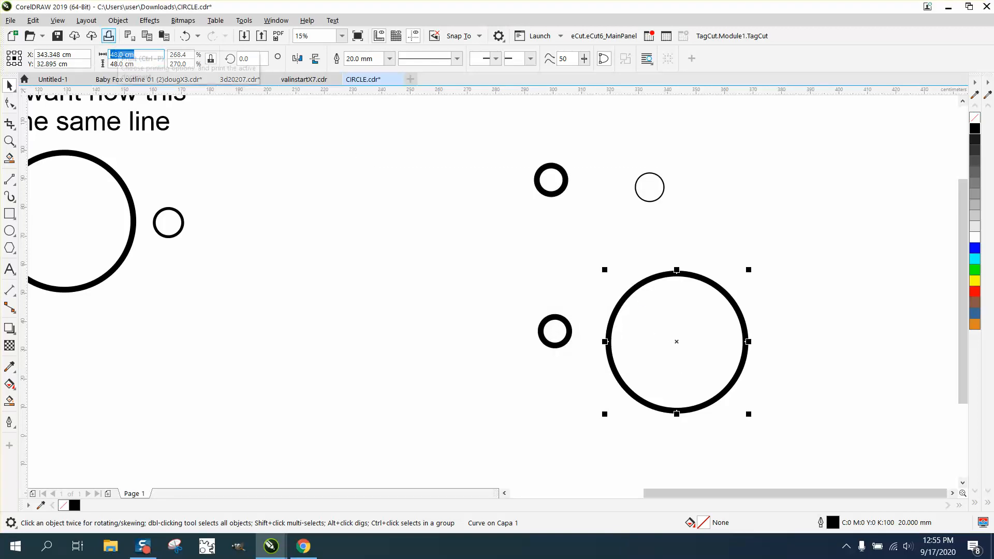
{"action": "key", "text": "Return"}
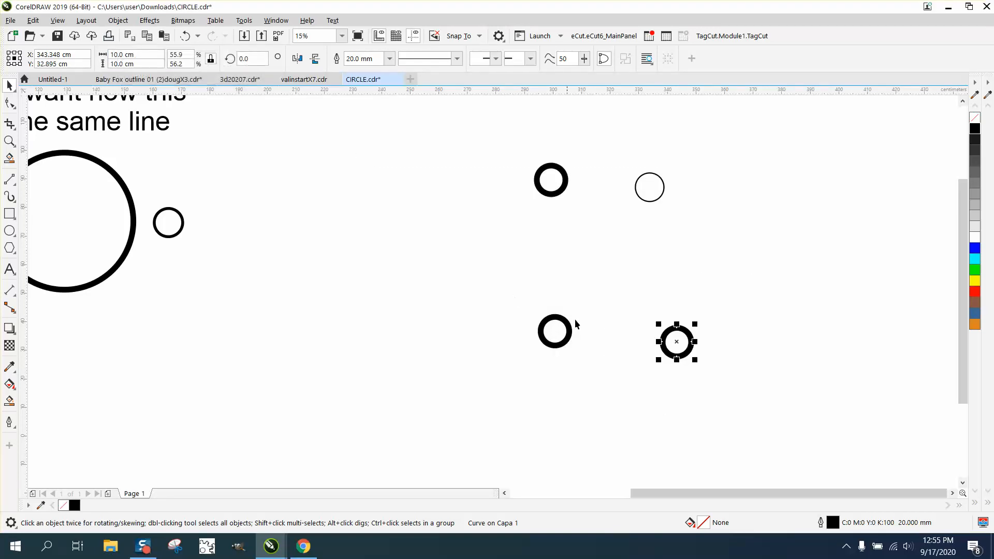
Place the thick shrunk circle beside the thin one and zoom in to compare them
{"action": "left_click", "coordinate": [688, 262]}
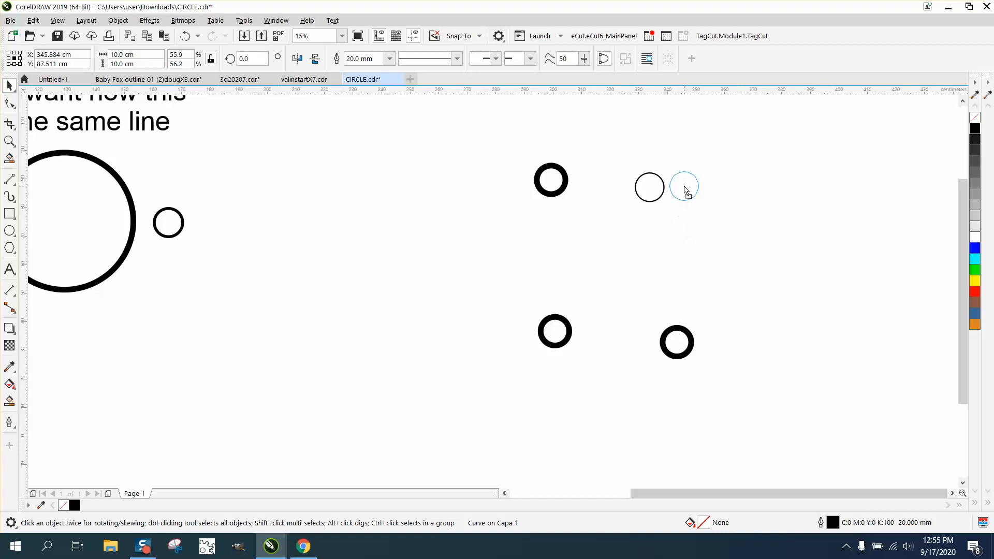
{"action": "left_click_drag", "start_coordinate": [688, 262], "coordinate": [684, 186]}
{"action": "left_click", "coordinate": [10, 142]}
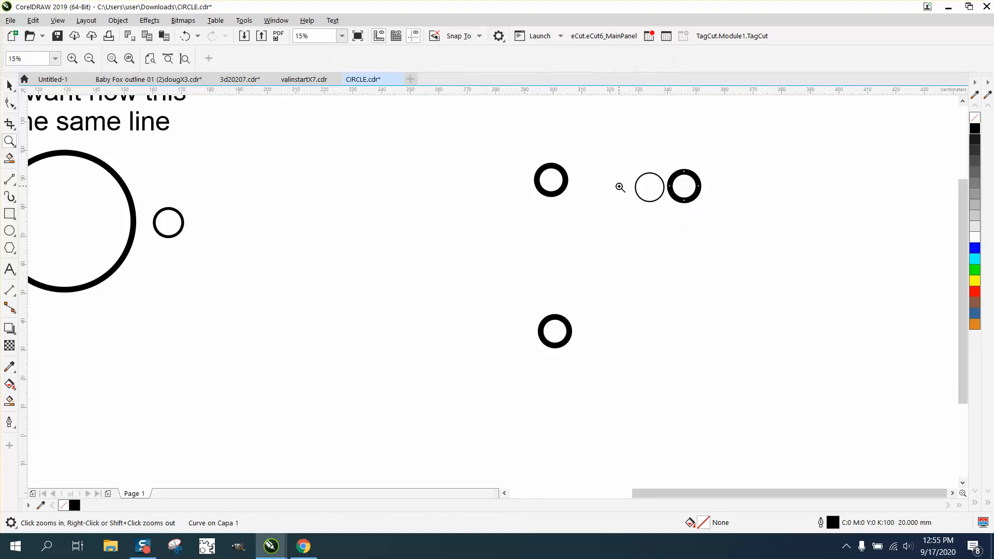
{"action": "left_click_drag", "start_coordinate": [629, 165], "coordinate": [742, 222]}
{"action": "right_click", "coordinate": [139, 200]}
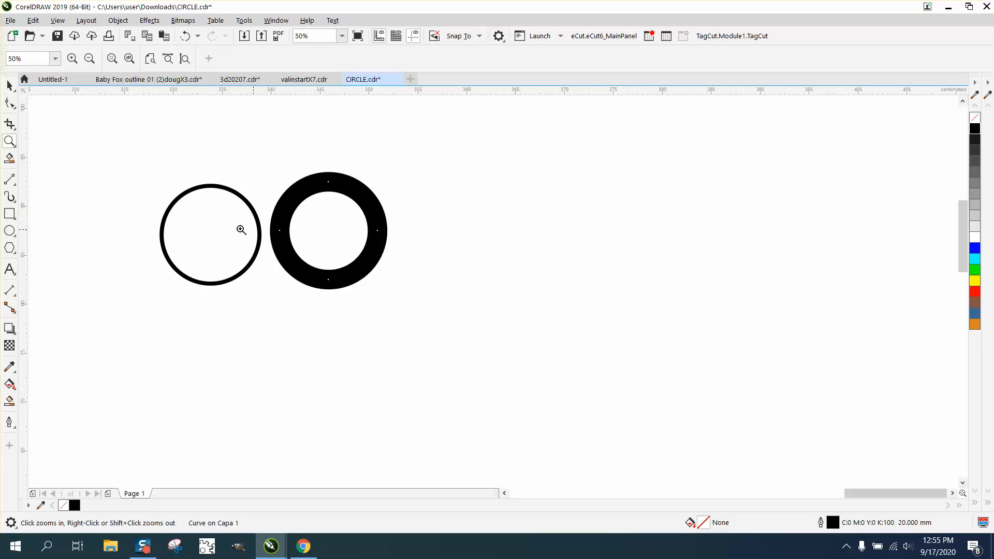
Draw a large square right of the circles with two crossing straight lines inside it
{"action": "left_click", "coordinate": [10, 215]}
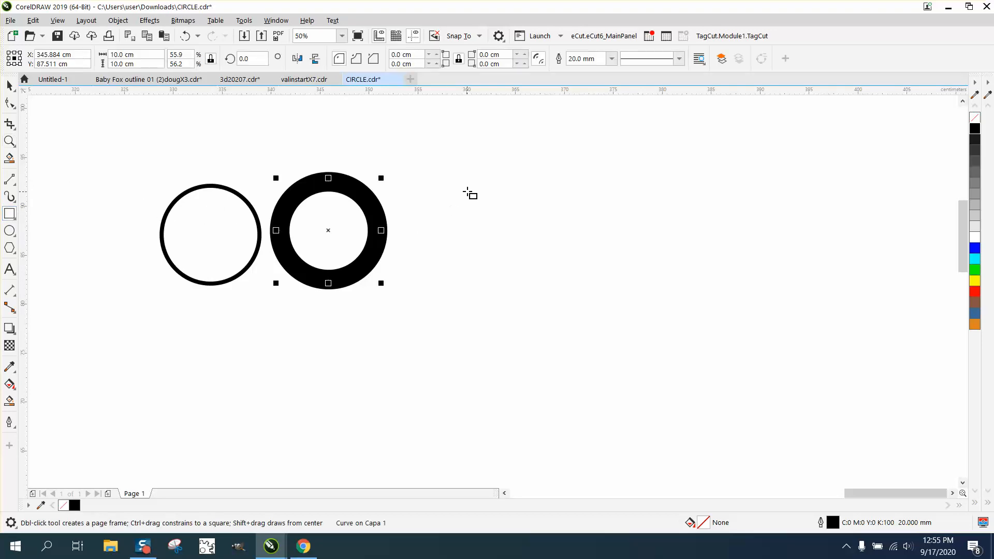
{"action": "scroll", "coordinate": [468, 193], "scroll_direction": "down", "scroll_amount": 3}
{"action": "left_click_drag", "start_coordinate": [493, 164], "coordinate": [730, 403]}
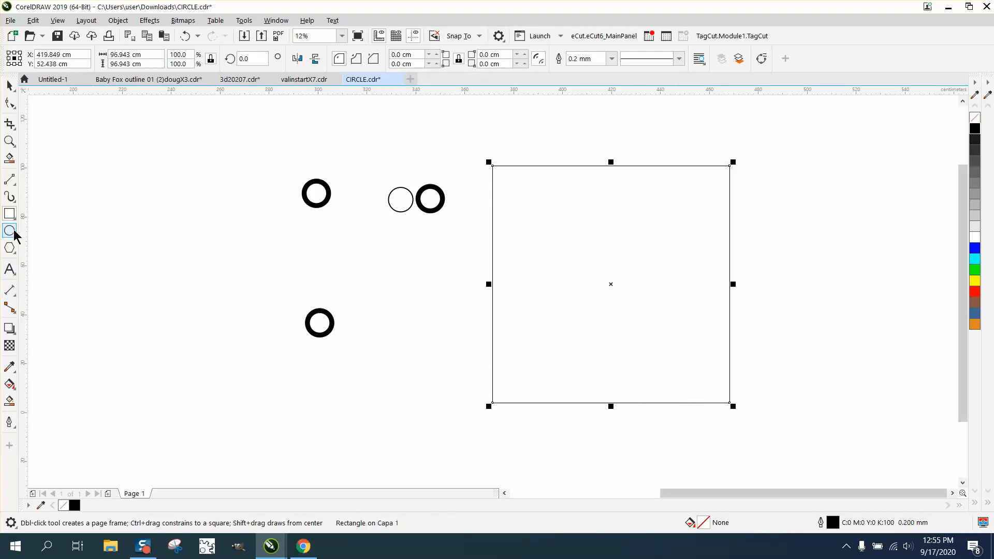
{"action": "left_click", "coordinate": [12, 181]}
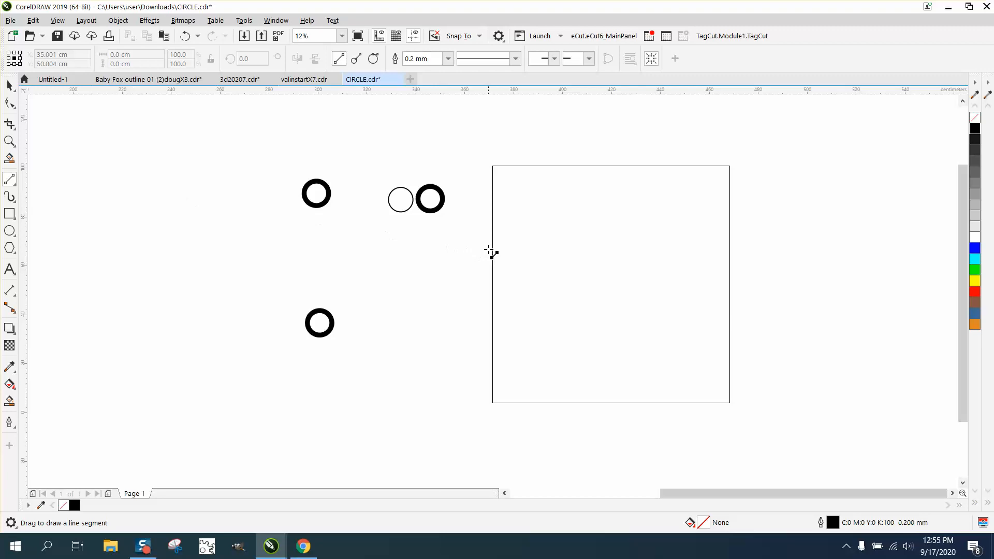
{"action": "mouse_move", "coordinate": [521, 249]}
{"action": "left_mouse_down"}
{"action": "mouse_move", "coordinate": [692, 219]}
{"action": "mouse_move", "coordinate": [617, 274]}
{"action": "mouse_move", "coordinate": [571, 211]}
{"action": "left_mouse_up"}
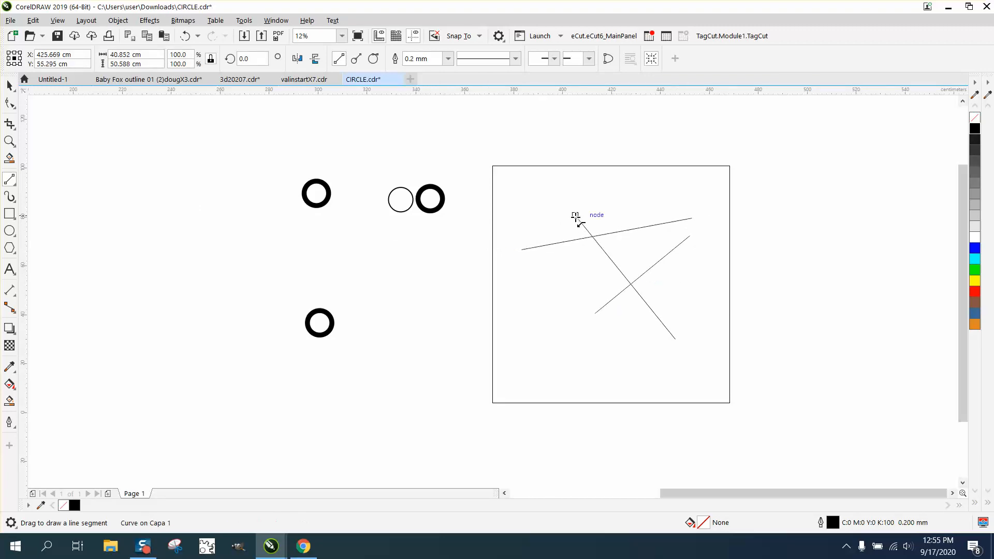
{"action": "left_click", "coordinate": [9, 86]}
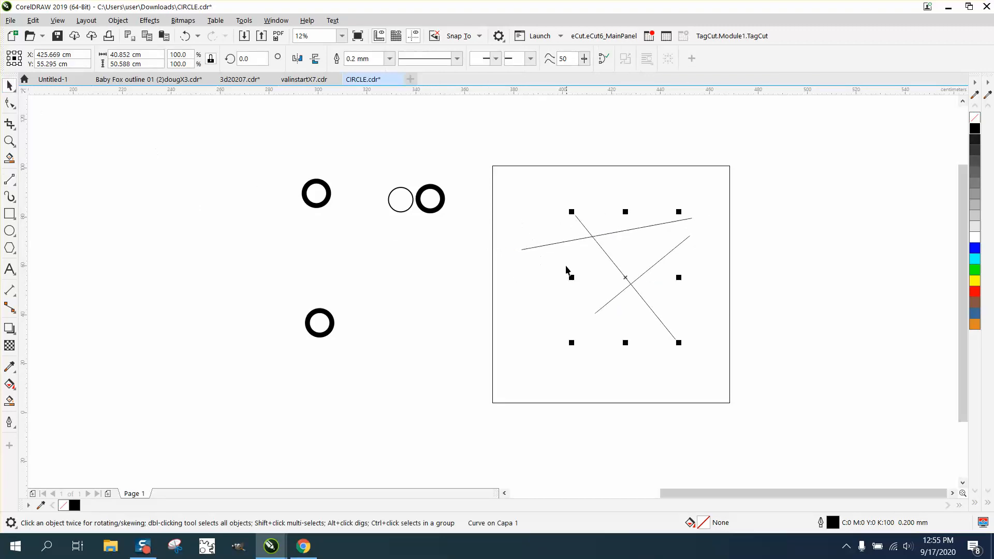
{"action": "left_click", "coordinate": [12, 180]}
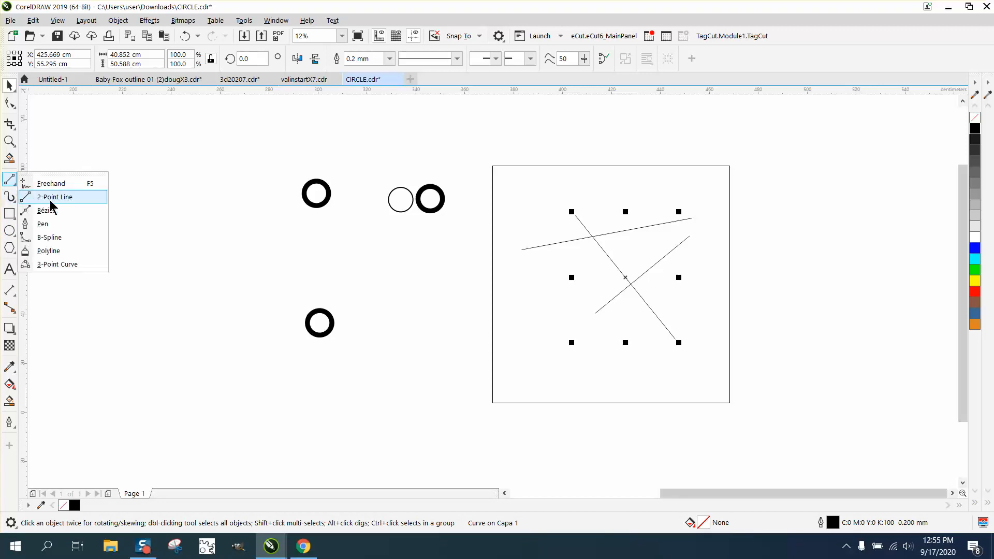
{"action": "left_click", "coordinate": [54, 195]}
{"action": "left_click_drag", "start_coordinate": [519, 215], "coordinate": [547, 325]}
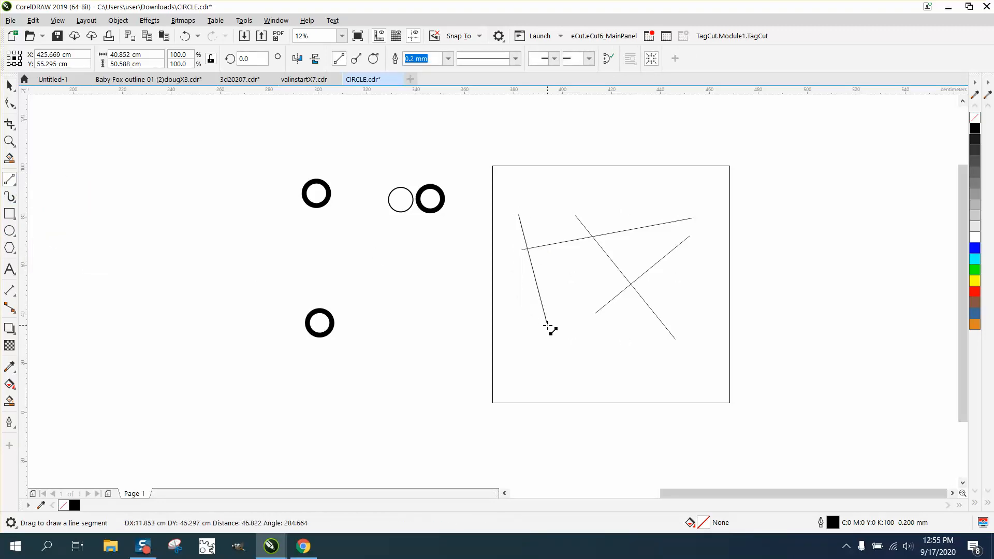
Add three wavy freehand curves along the square's top, right edge and bottom-left
{"action": "left_click", "coordinate": [16, 191]}
{"action": "left_click", "coordinate": [40, 185]}
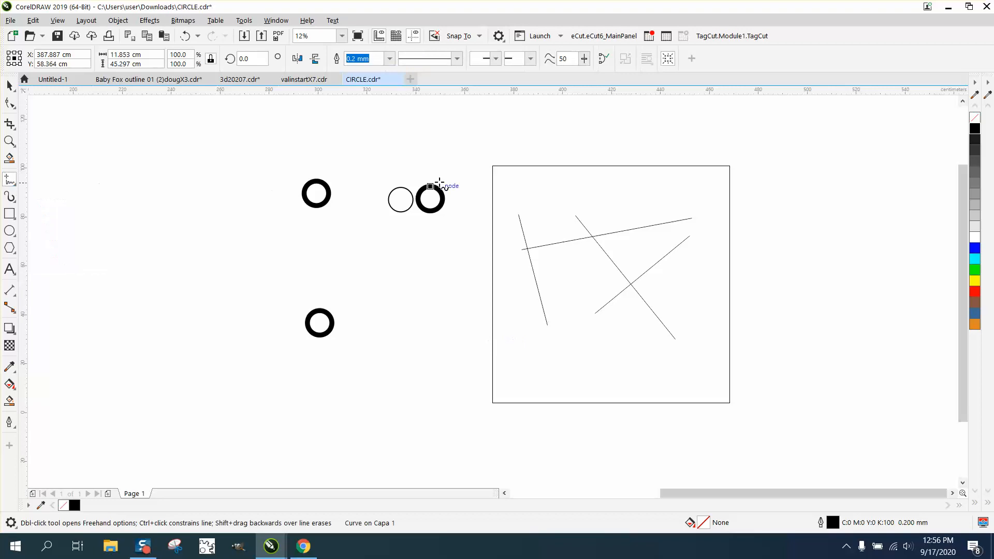
{"action": "left_click_drag", "start_coordinate": [518, 194], "coordinate": [701, 201]}
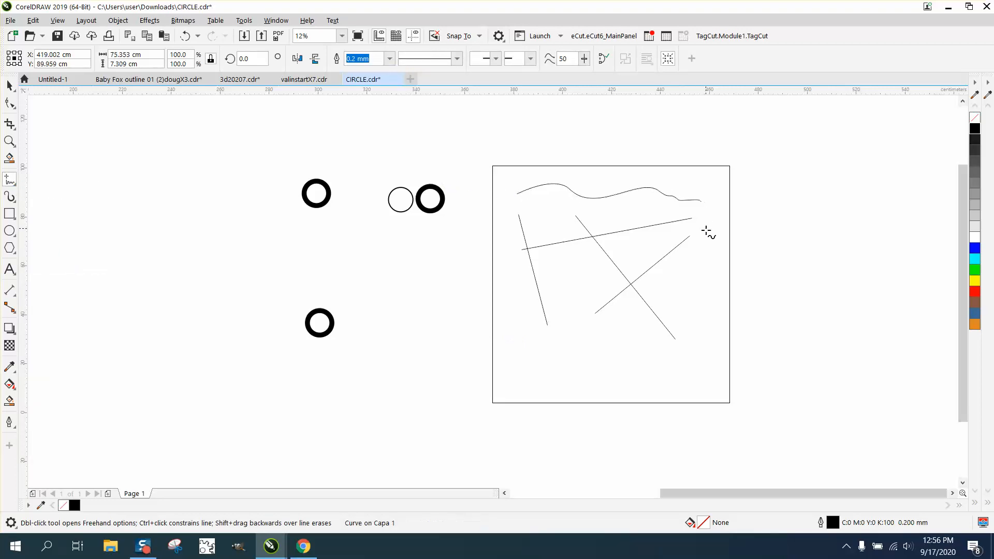
{"action": "mouse_move", "coordinate": [706, 240]}
{"action": "left_mouse_down"}
{"action": "mouse_move", "coordinate": [689, 366]}
{"action": "mouse_move", "coordinate": [590, 369]}
{"action": "left_mouse_up"}
{"action": "left_click_drag", "start_coordinate": [518, 347], "coordinate": [588, 396]}
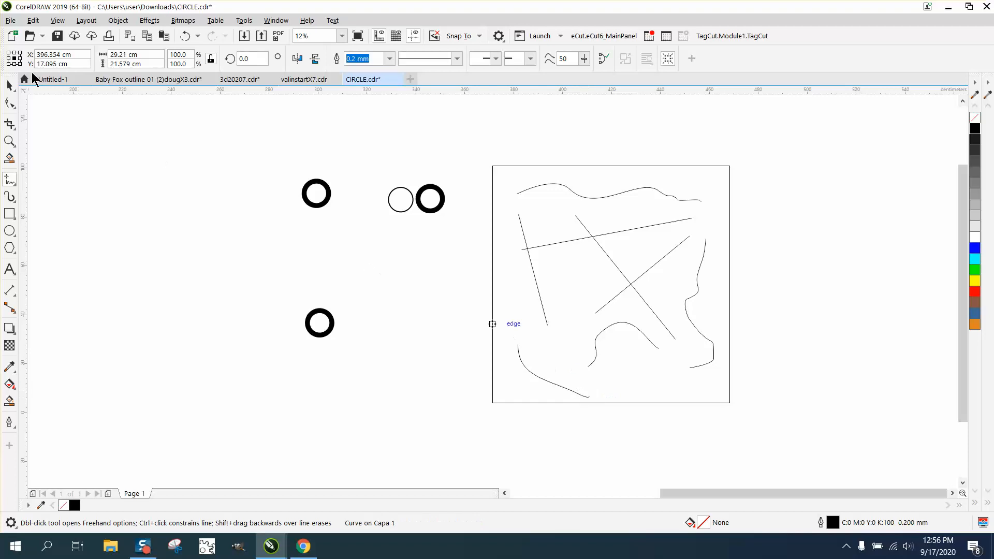
Marquee-select all eight sketch lines inside the square
{"action": "left_click", "coordinate": [11, 87]}
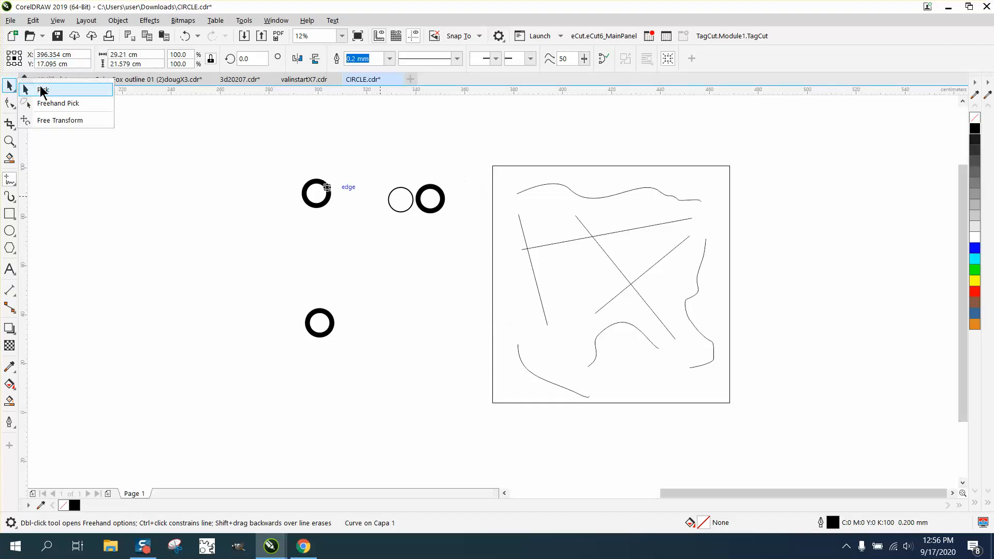
{"action": "left_click", "coordinate": [43, 90]}
{"action": "left_click_drag", "start_coordinate": [463, 167], "coordinate": [507, 235]}
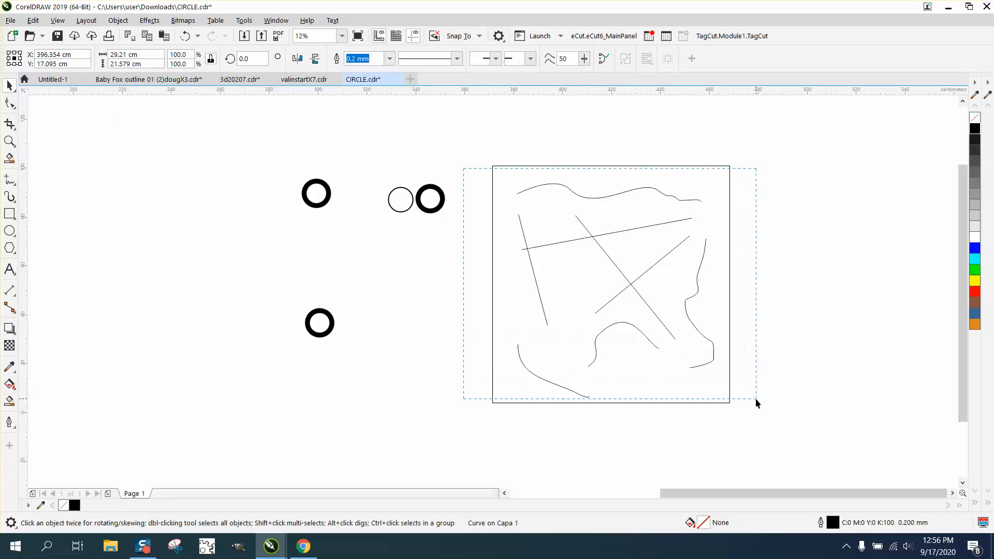
{"action": "left_click_drag", "start_coordinate": [744, 384], "coordinate": [755, 399]}
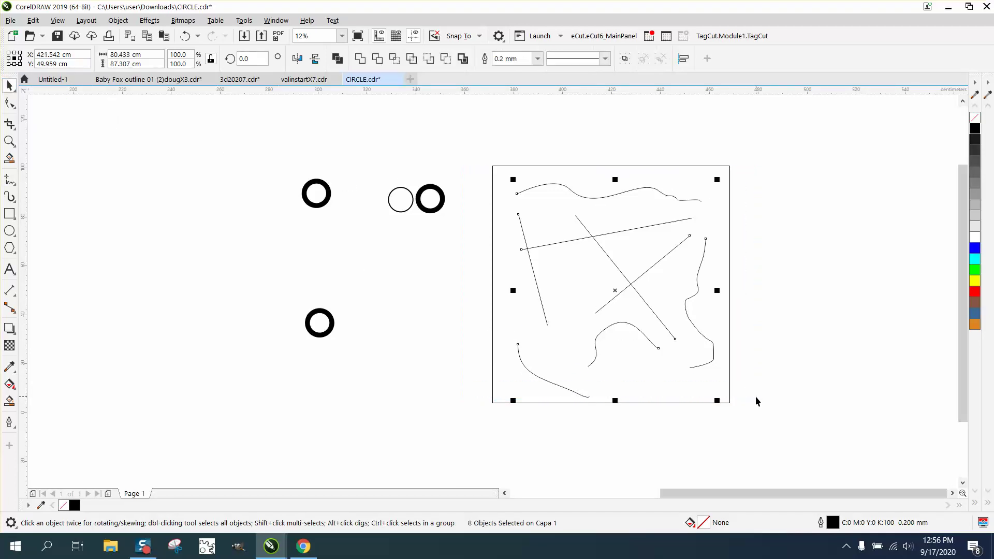
Set the selected sketch lines' outline width to 20 mm in Outline Pen
{"action": "double_click", "coordinate": [831, 522]}
{"action": "left_click", "coordinate": [417, 229]}
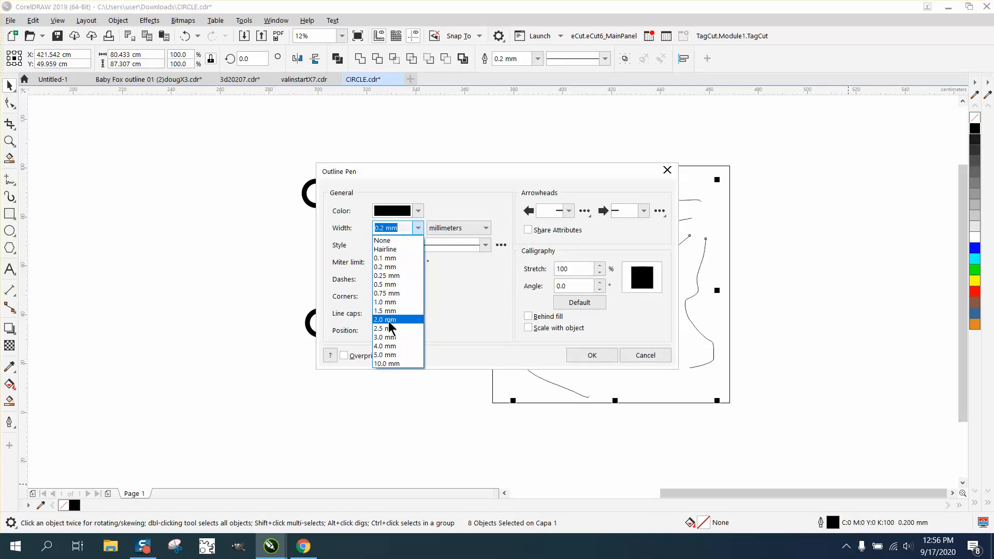
{"action": "left_click", "coordinate": [394, 362]}
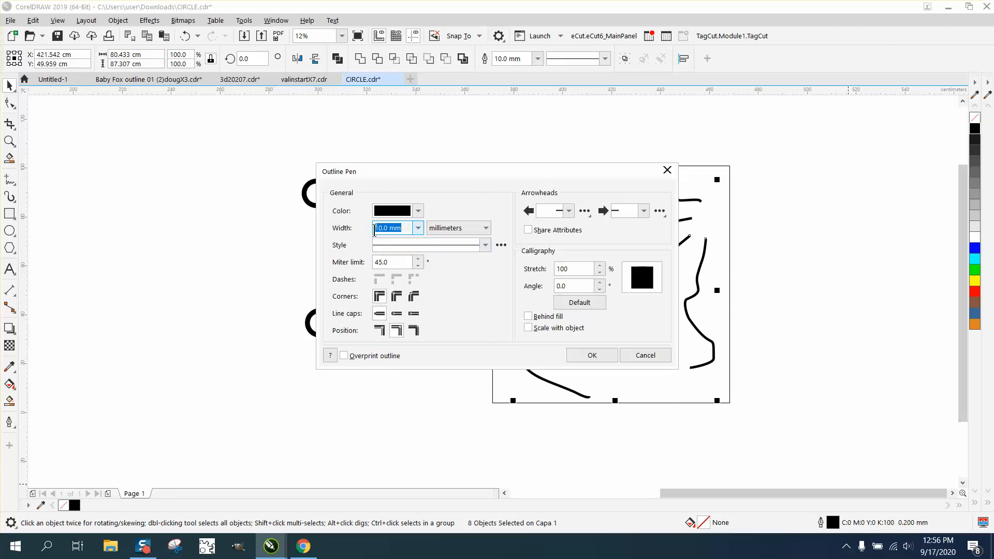
{"action": "type", "text": "20"}
{"action": "key", "text": "Return"}
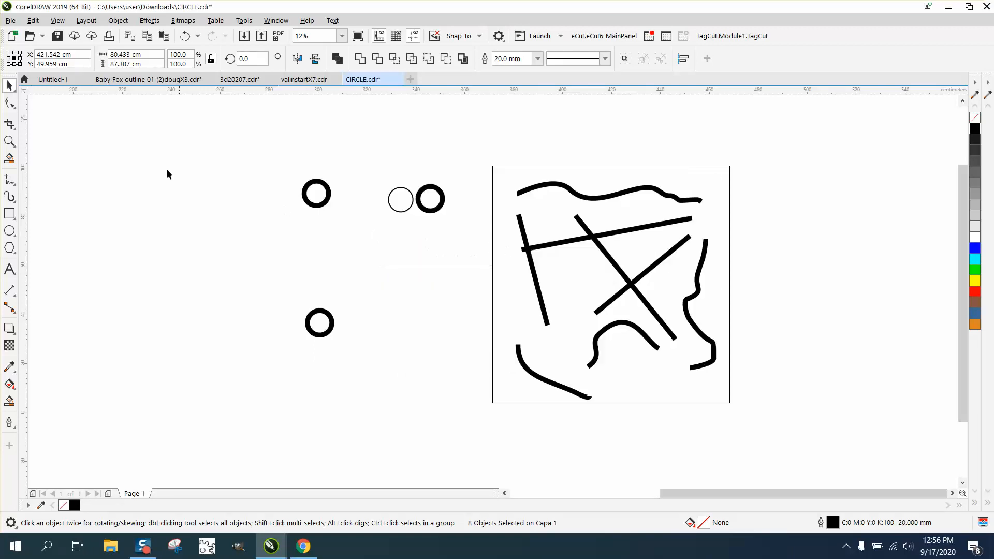
Shrink the sketch with its square to a small box, its thick lines merging into a blob
{"action": "left_click", "coordinate": [18, 95]}
{"action": "left_click_drag", "start_coordinate": [483, 153], "coordinate": [801, 467]}
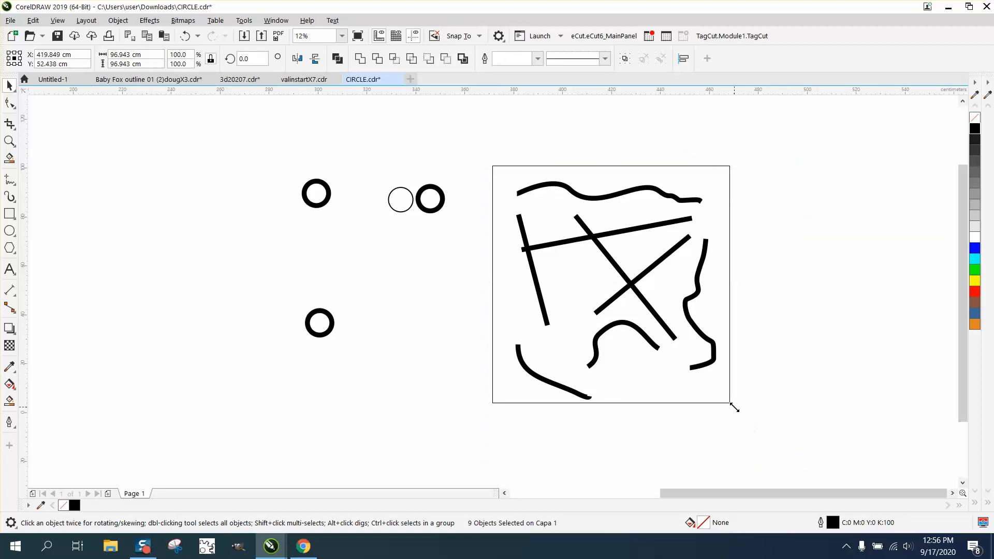
{"action": "left_click_drag", "start_coordinate": [734, 407], "coordinate": [530, 203]}
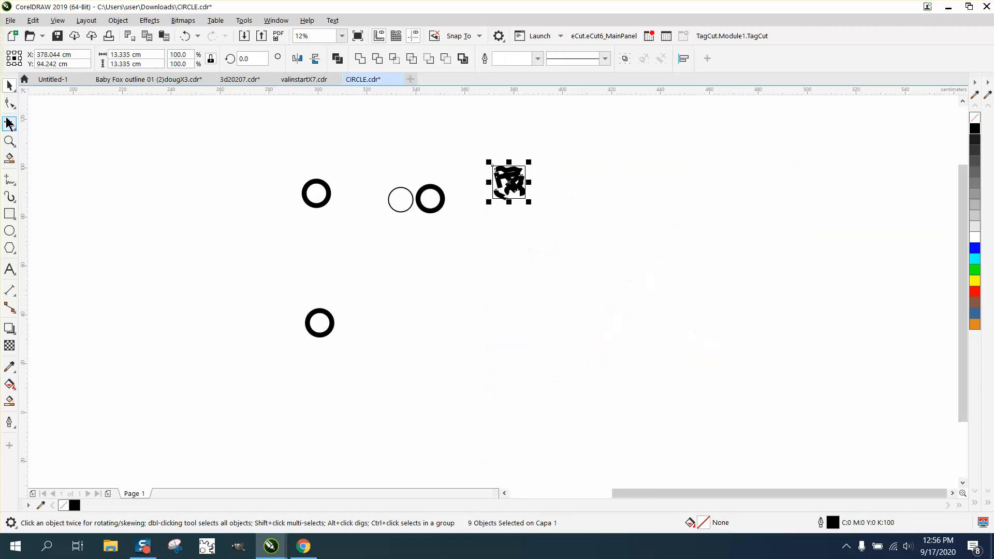
{"action": "left_click", "coordinate": [13, 145]}
{"action": "left_click", "coordinate": [78, 144]}
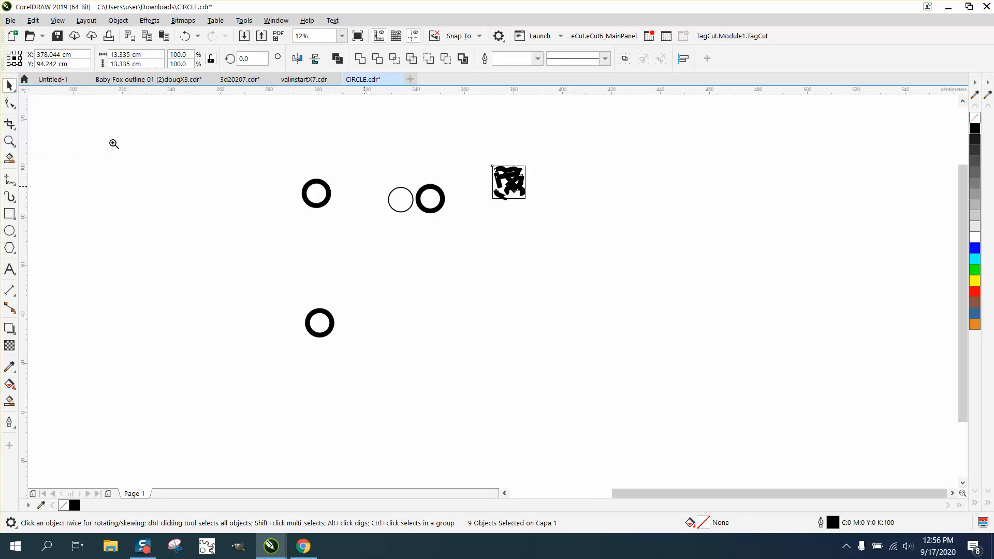
{"action": "left_click_drag", "start_coordinate": [453, 153], "coordinate": [624, 251]}
Undo the shrink to restore the sketch to full size
{"action": "left_click", "coordinate": [8, 86]}
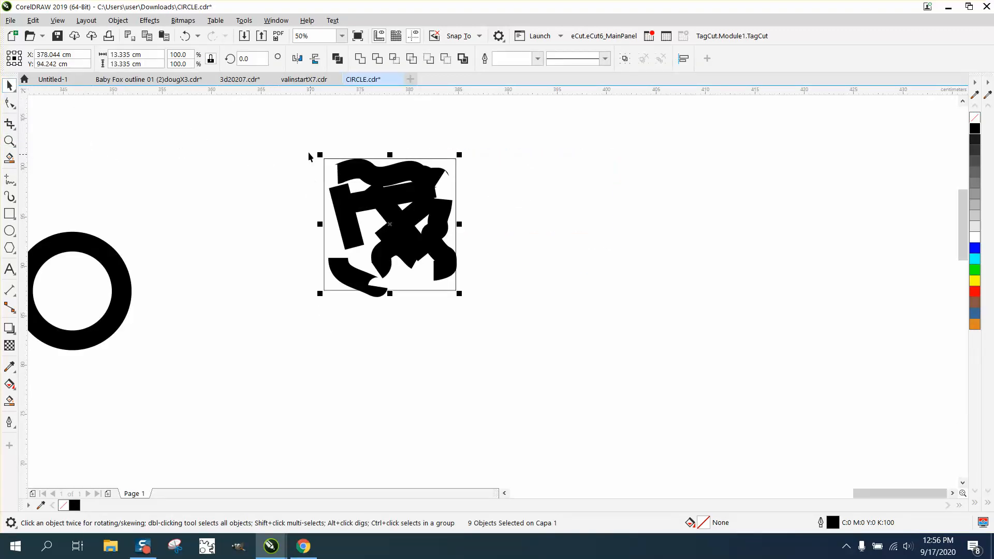
{"action": "mouse_move", "coordinate": [294, 134]}
{"action": "left_mouse_down"}
{"action": "mouse_move", "coordinate": [478, 306]}
{"action": "mouse_move", "coordinate": [460, 305]}
{"action": "left_mouse_up"}
{"action": "scroll", "coordinate": [389, 270], "scroll_direction": "down", "scroll_amount": 1}
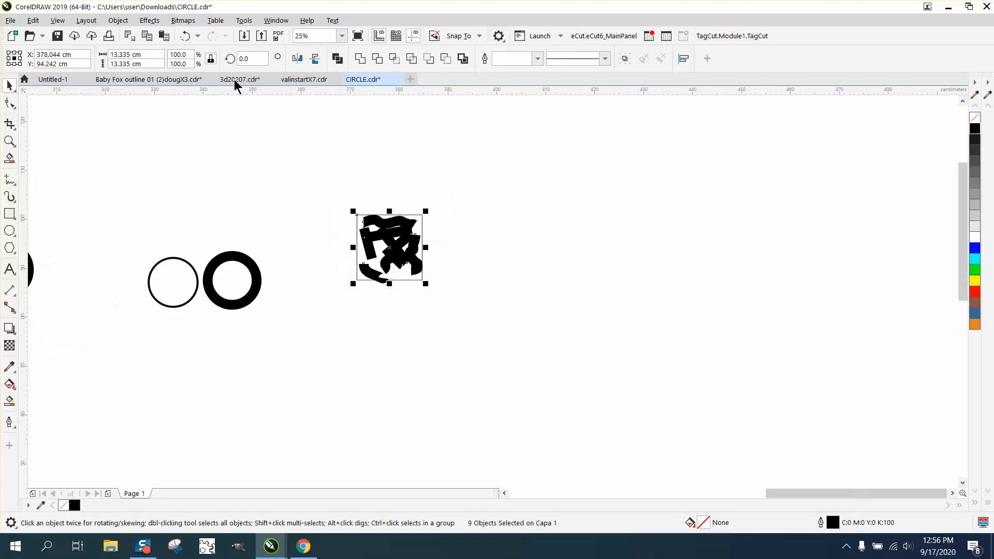
{"action": "left_click", "coordinate": [186, 37]}
{"action": "scroll", "coordinate": [436, 178], "scroll_direction": "down", "scroll_amount": 1}
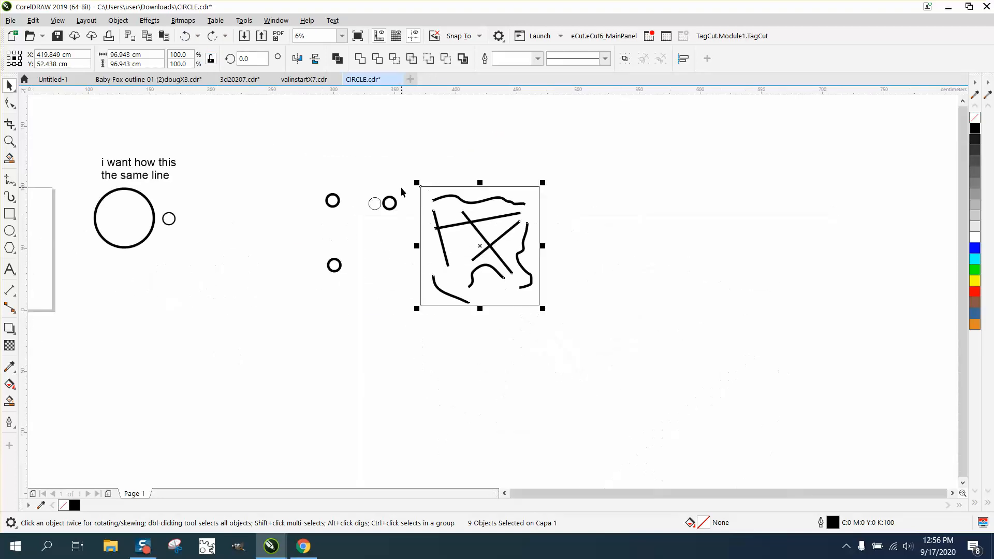
{"action": "left_click_drag", "start_coordinate": [400, 187], "coordinate": [432, 226]}
Enable 'Scale with object' on the eight lines and shrink the sketch to about 17%, lines thinning proportionally
{"action": "left_click_drag", "start_coordinate": [538, 302], "coordinate": [547, 305]}
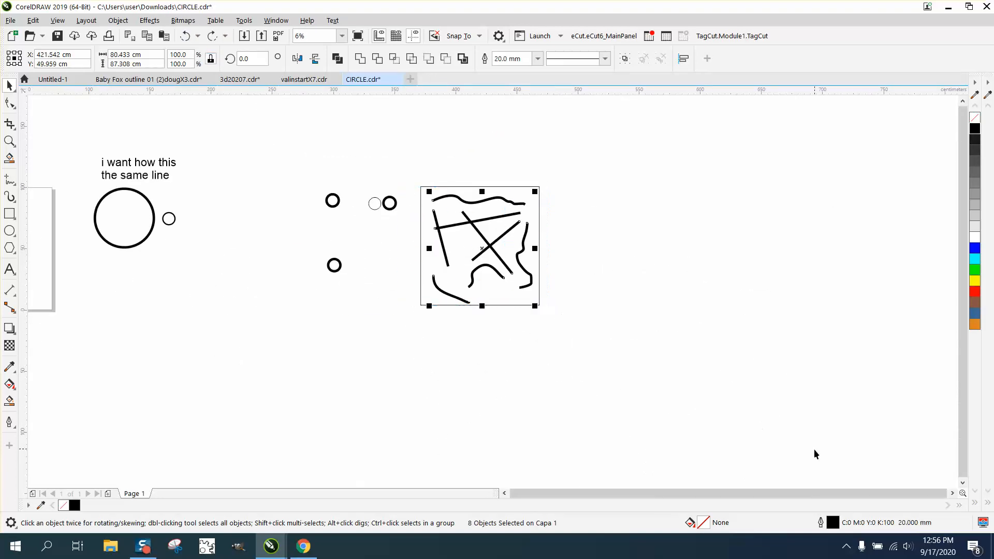
{"action": "double_click", "coordinate": [833, 524]}
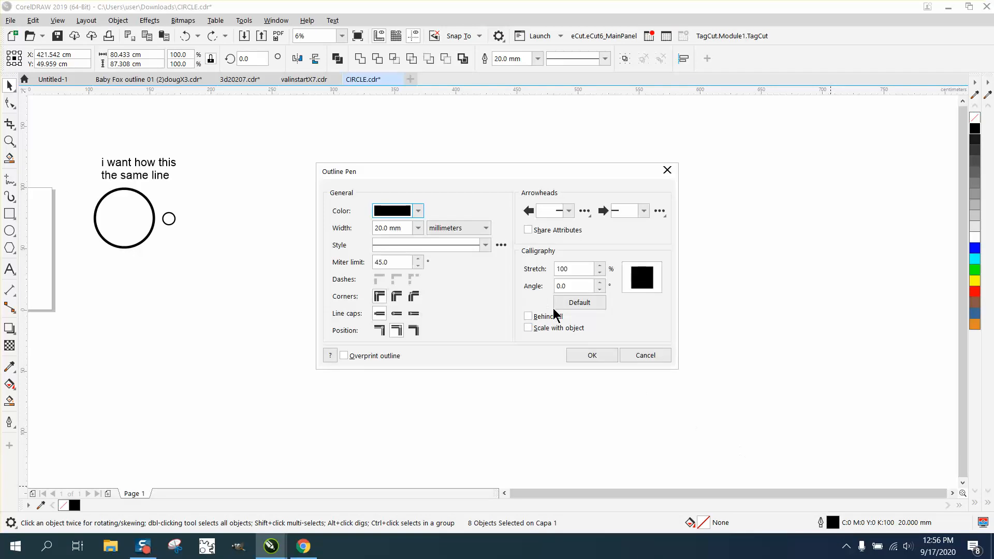
{"action": "left_click", "coordinate": [592, 355]}
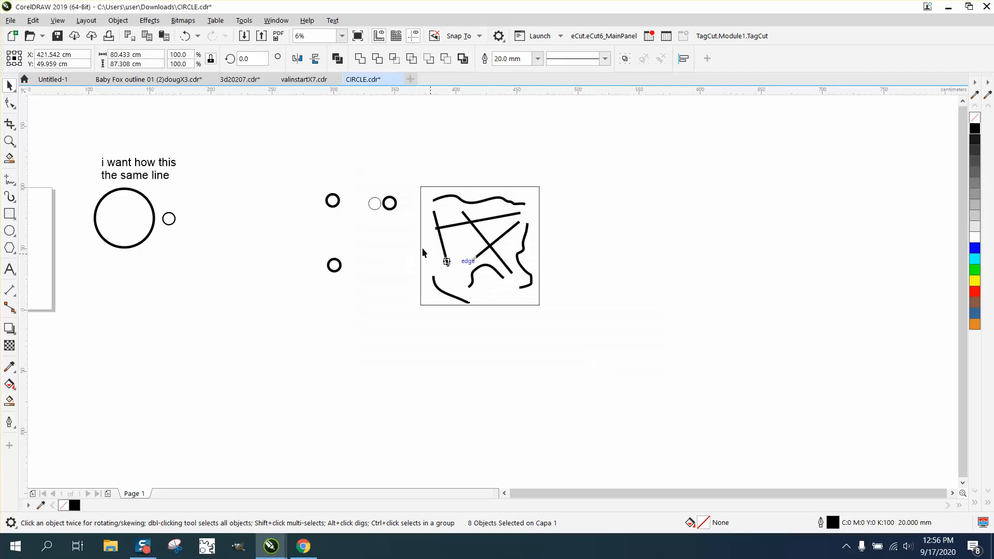
{"action": "mouse_move", "coordinate": [540, 305]}
{"action": "left_mouse_down"}
{"action": "mouse_move", "coordinate": [581, 339]}
{"action": "mouse_move", "coordinate": [481, 233]}
{"action": "left_mouse_up"}
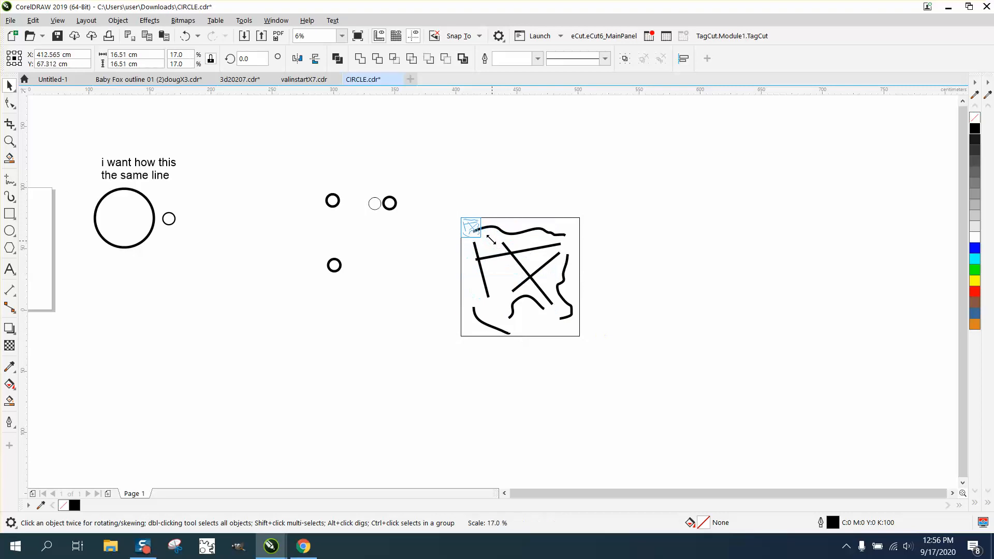
{"action": "left_click", "coordinate": [11, 144]}
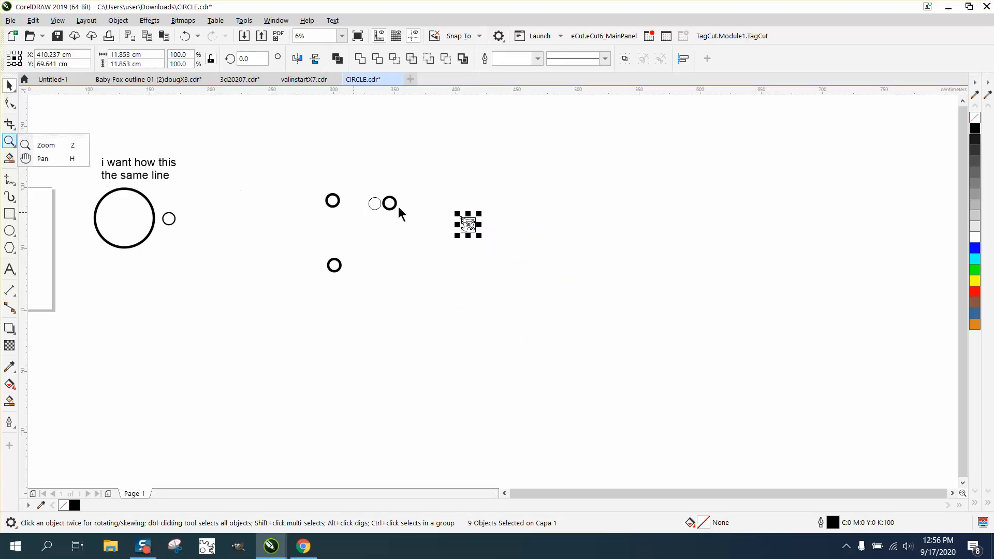
{"action": "left_click", "coordinate": [56, 150]}
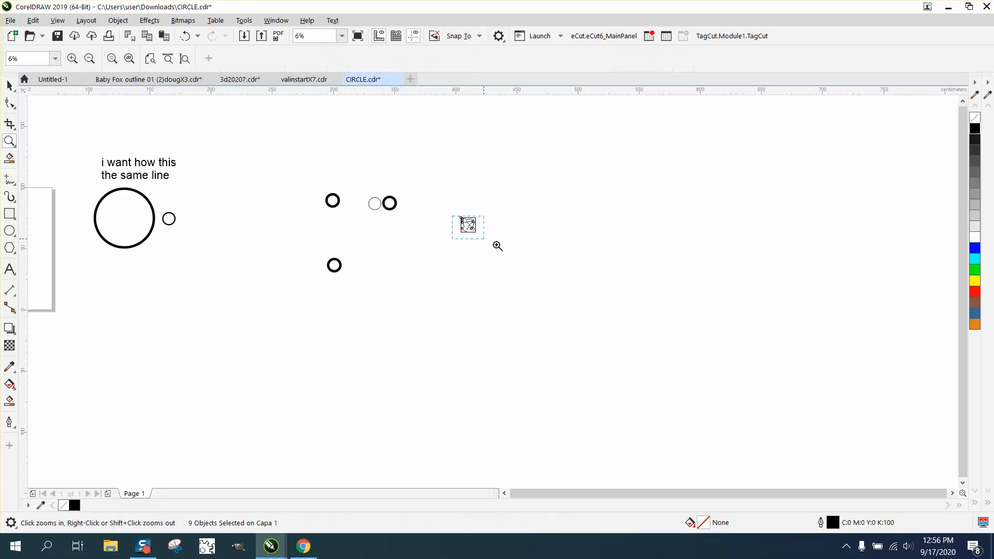
{"action": "left_click", "coordinate": [497, 245]}
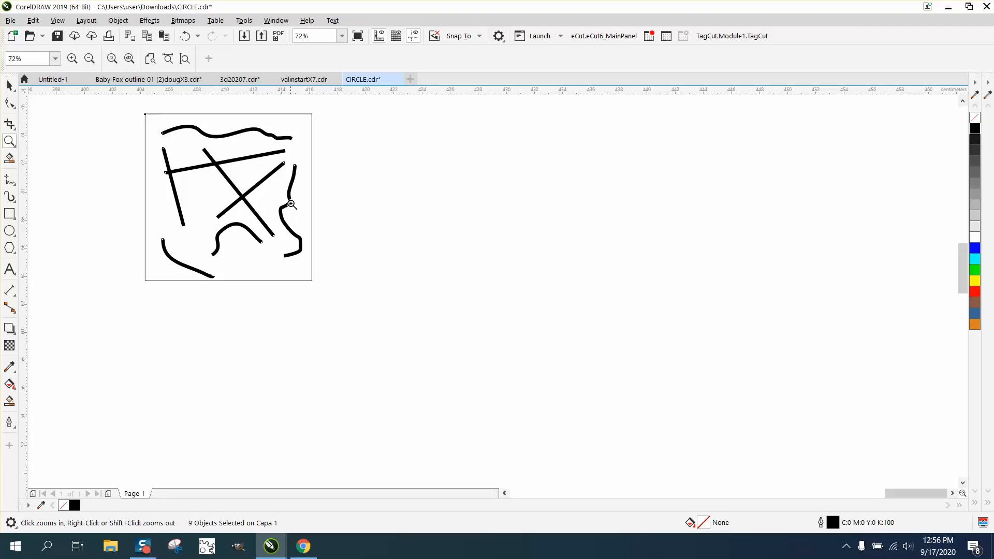
{"action": "scroll", "coordinate": [290, 206], "scroll_direction": "down", "scroll_amount": 3}
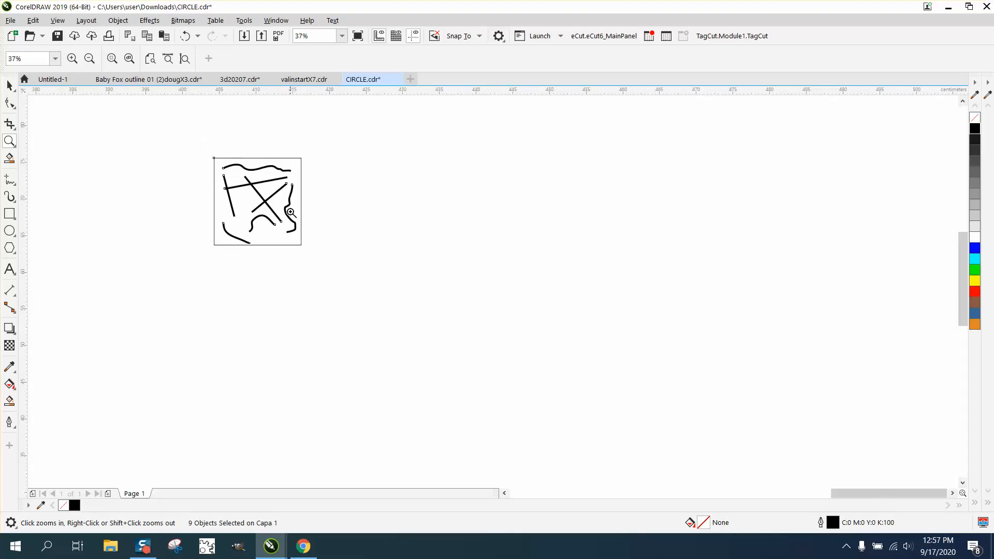
Drag the wavy top curve out of the sketch and give it a 1.0 mm outline
{"action": "left_click", "coordinate": [10, 86]}
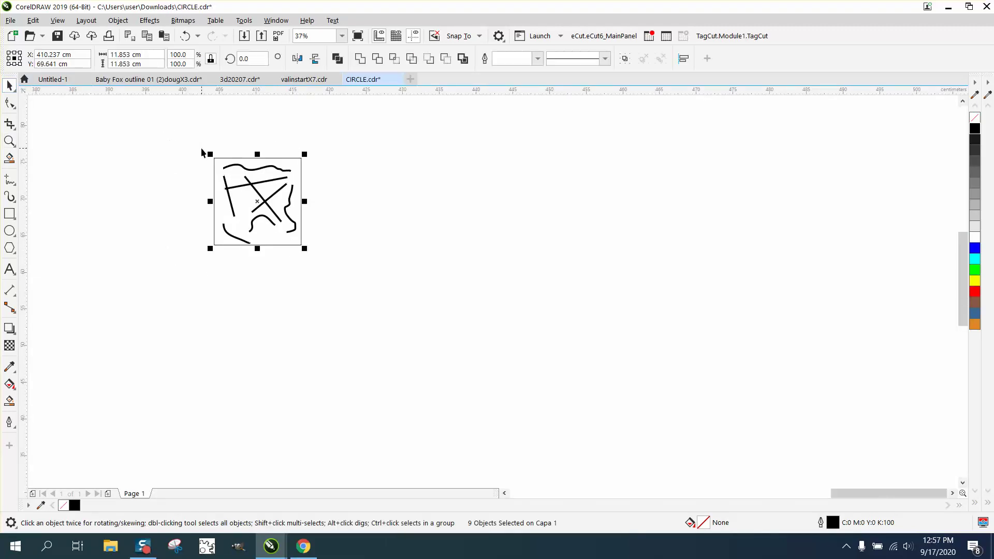
{"action": "left_click", "coordinate": [327, 159]}
{"action": "left_click", "coordinate": [286, 175]}
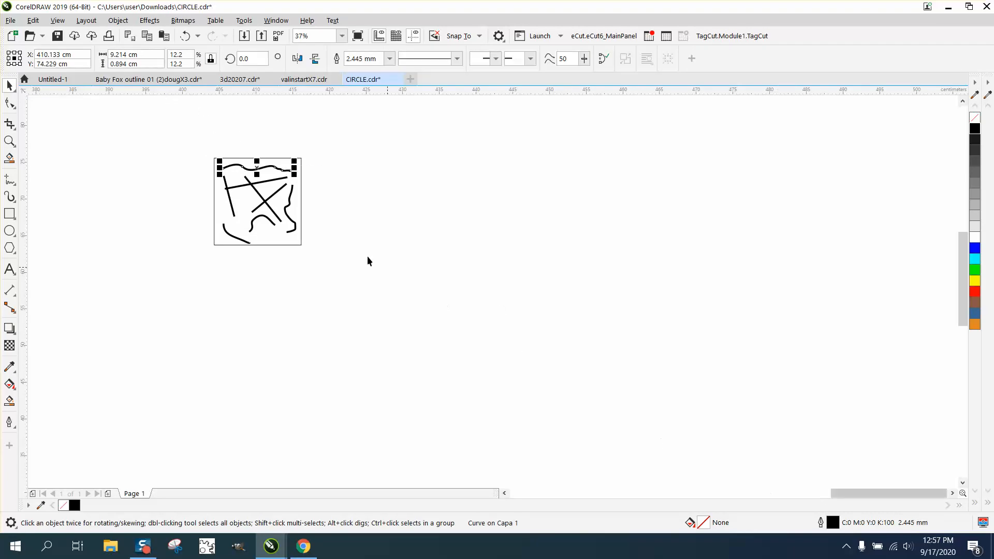
{"action": "left_click_drag", "start_coordinate": [267, 175], "coordinate": [509, 215]}
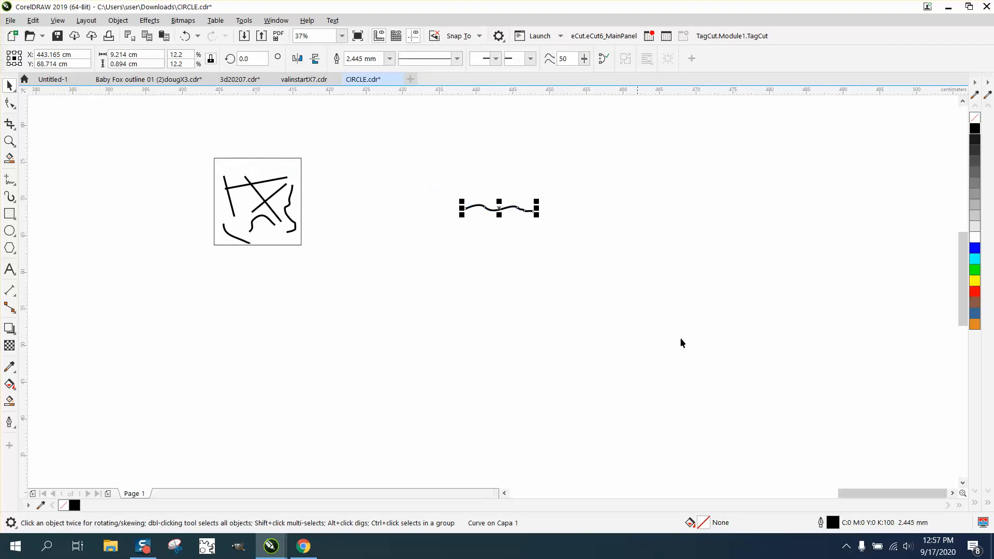
{"action": "double_click", "coordinate": [831, 520]}
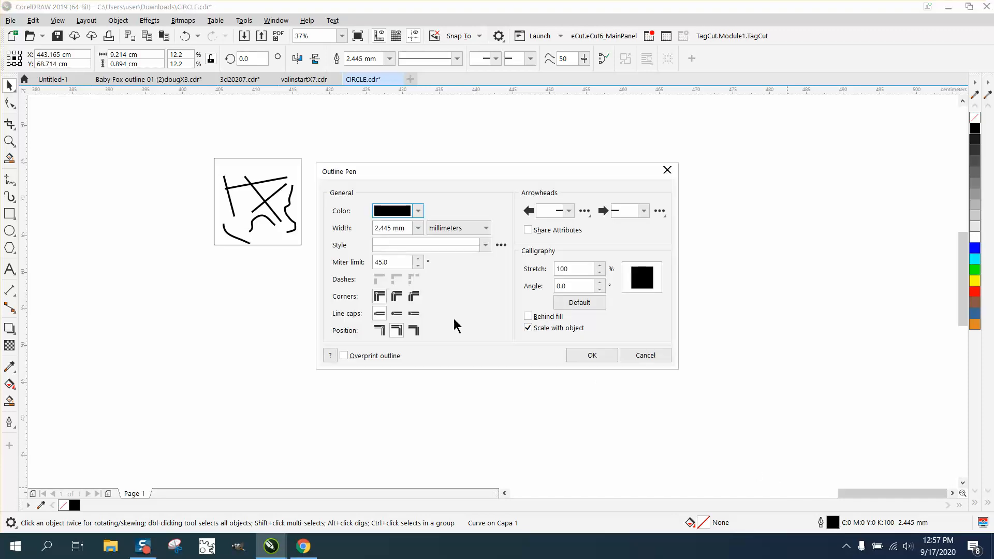
{"action": "left_click", "coordinate": [418, 231]}
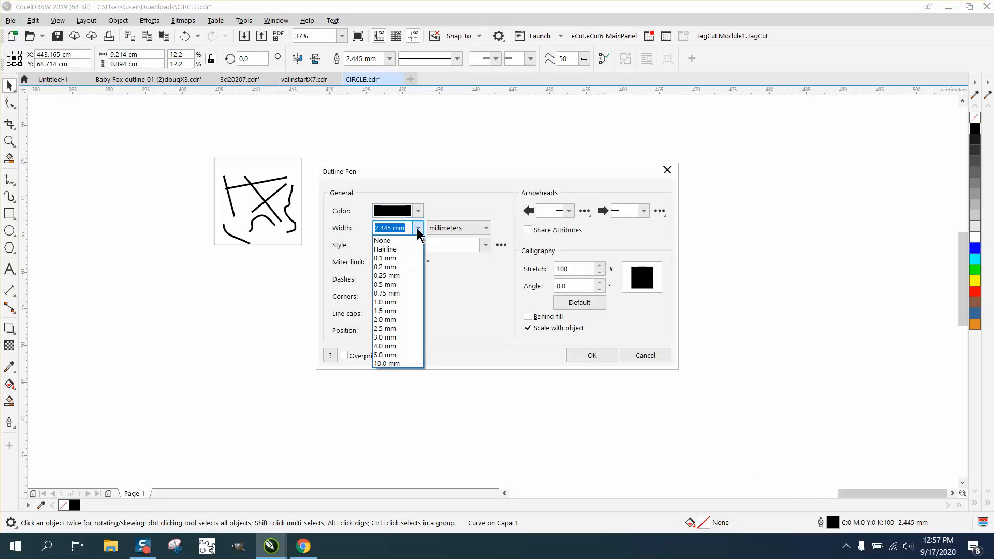
{"action": "left_click", "coordinate": [393, 301]}
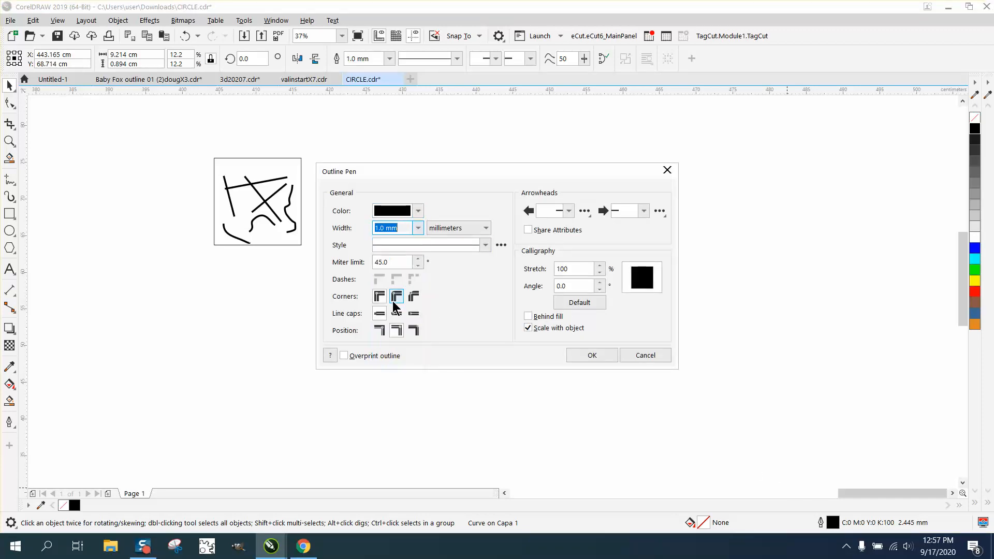
{"action": "left_click", "coordinate": [585, 357]}
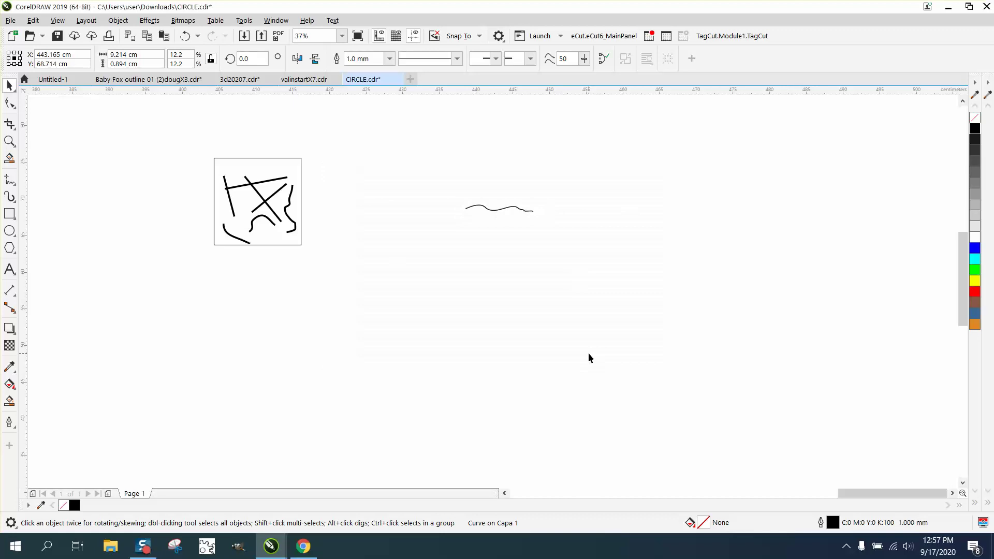
Inspect the curve up close, toggle its 'Scale with object' setting, then delete it
{"action": "left_click", "coordinate": [10, 140]}
{"action": "left_click_drag", "start_coordinate": [457, 199], "coordinate": [570, 246]}
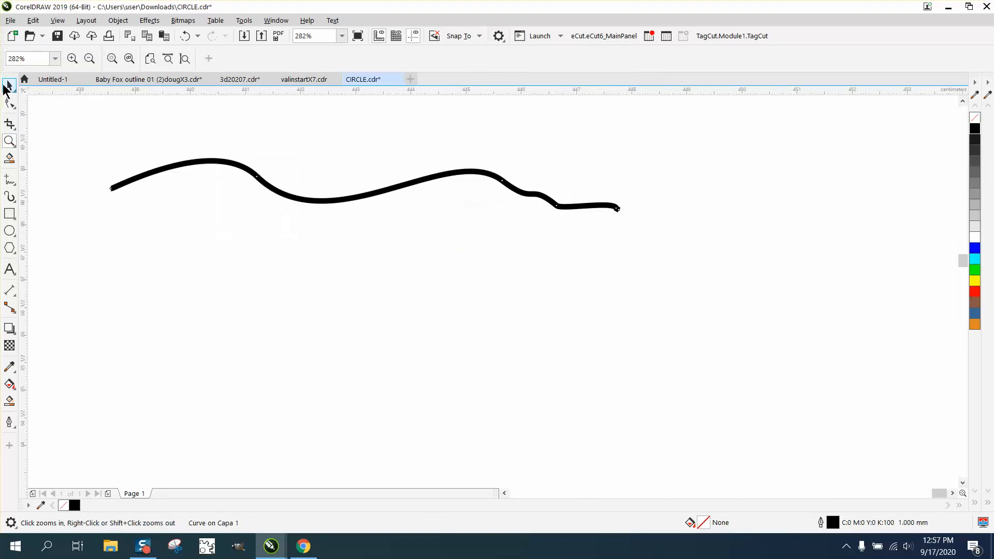
{"action": "left_click", "coordinate": [6, 85]}
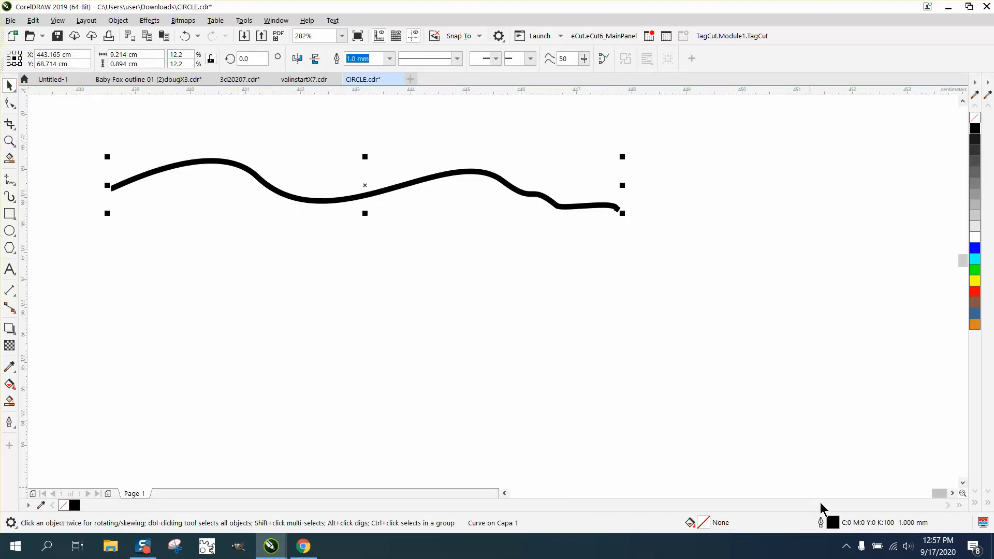
{"action": "double_click", "coordinate": [833, 523]}
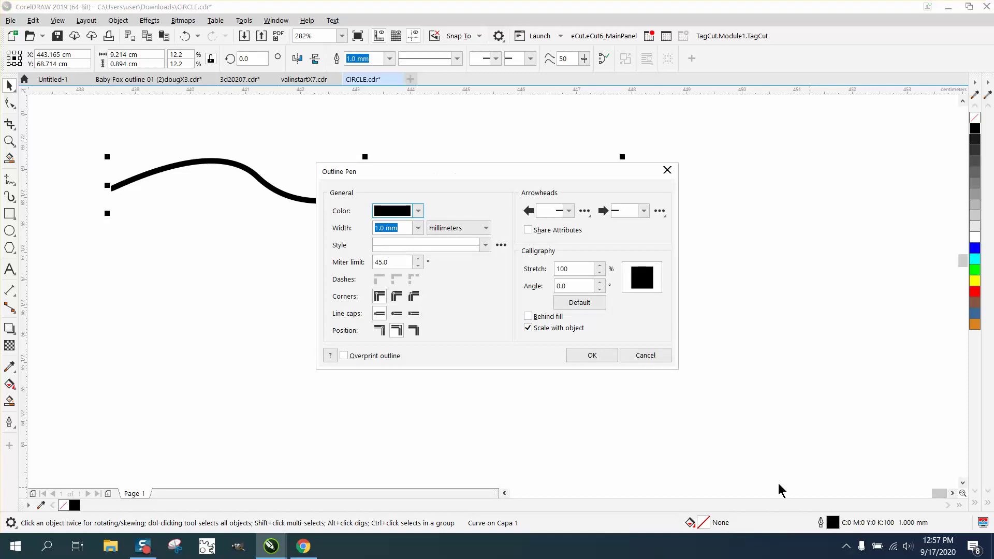
{"action": "left_click", "coordinate": [529, 328]}
{"action": "left_click", "coordinate": [592, 355]}
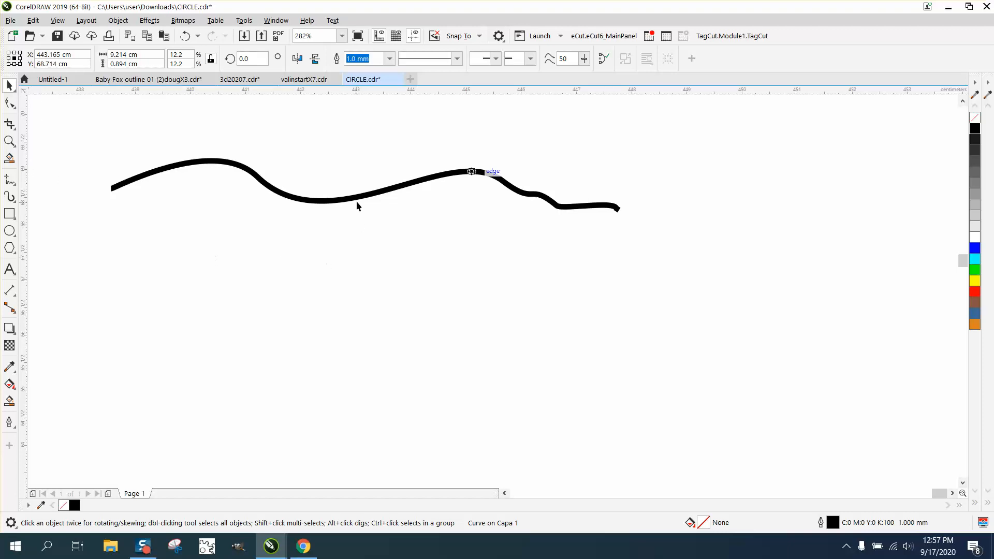
{"action": "key", "text": "Delete"}
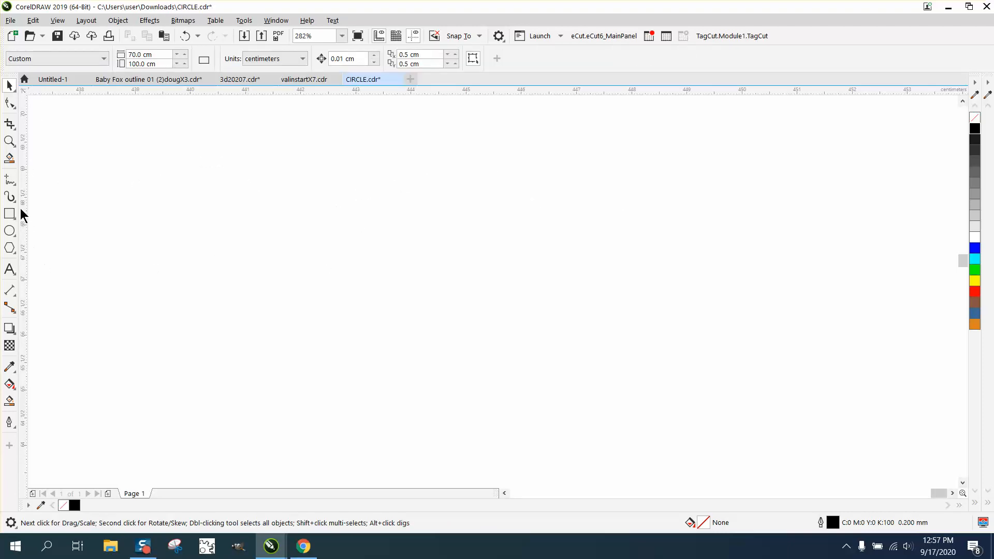
Draw a freehand wavy curve and set its outline width to 2.0 mm
{"action": "left_click", "coordinate": [10, 180]}
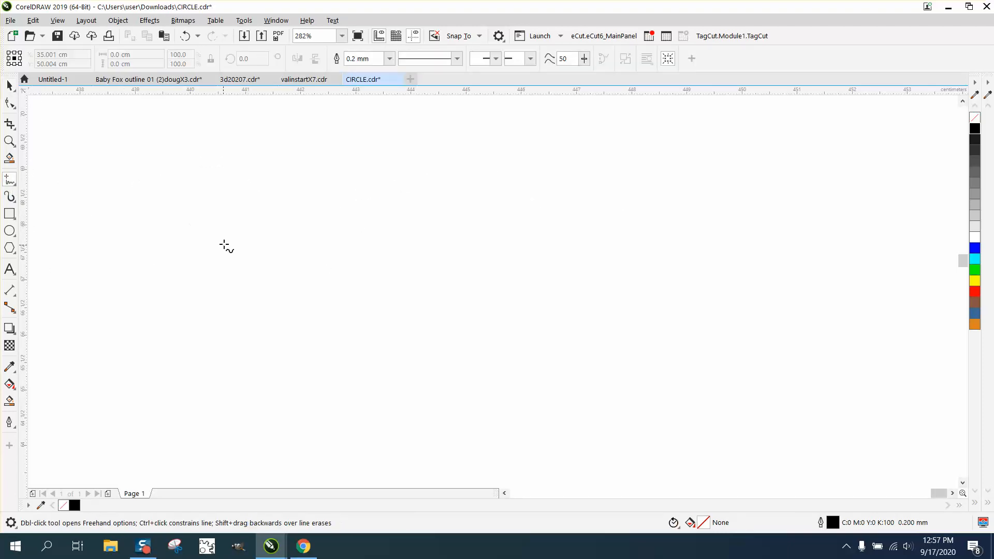
{"action": "left_click_drag", "start_coordinate": [223, 247], "coordinate": [552, 213]}
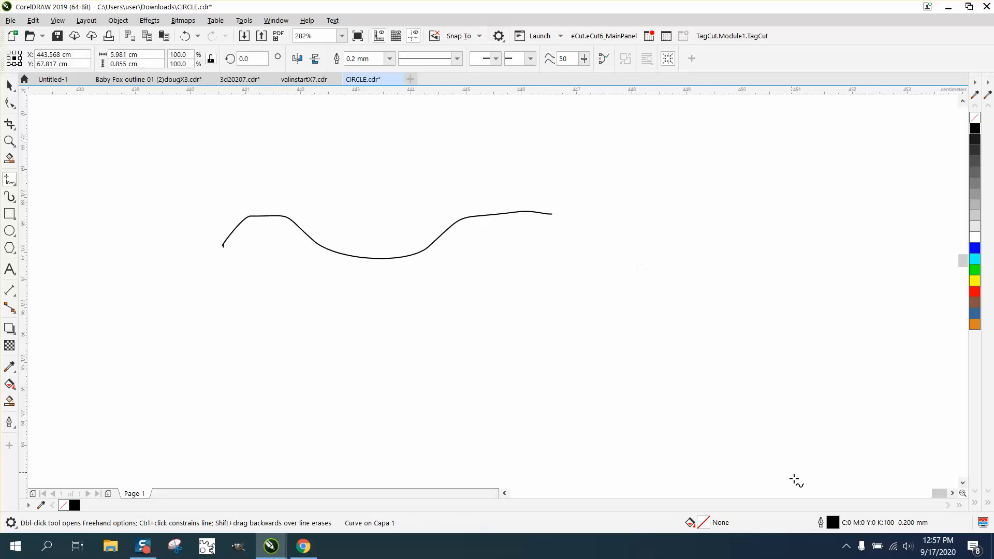
{"action": "double_click", "coordinate": [831, 522]}
{"action": "left_click", "coordinate": [418, 228]}
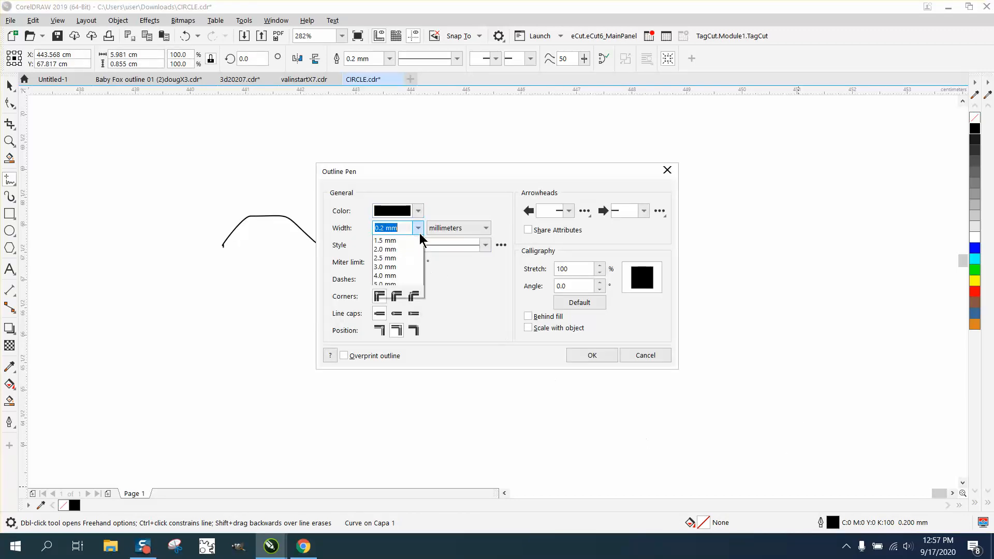
{"action": "left_click", "coordinate": [391, 321]}
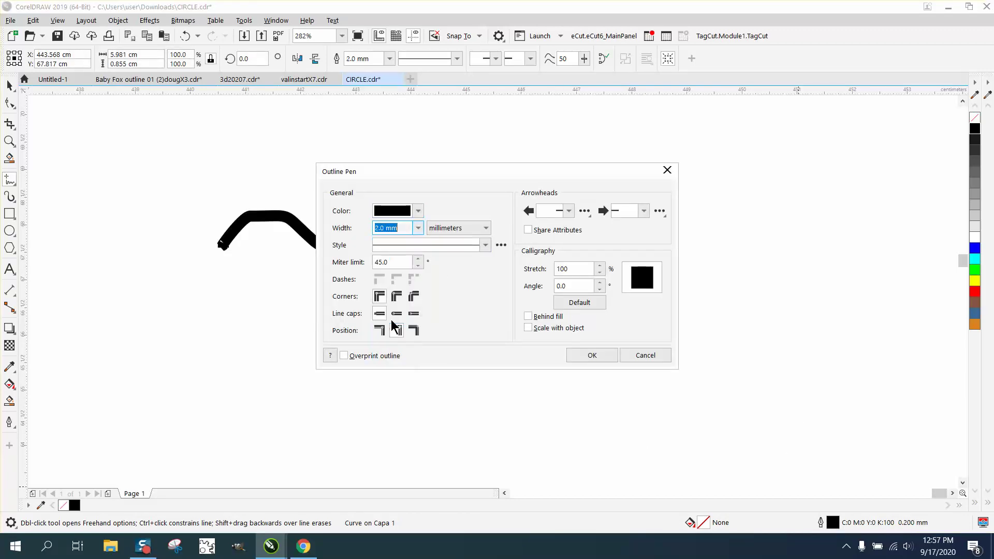
{"action": "left_click", "coordinate": [606, 357]}
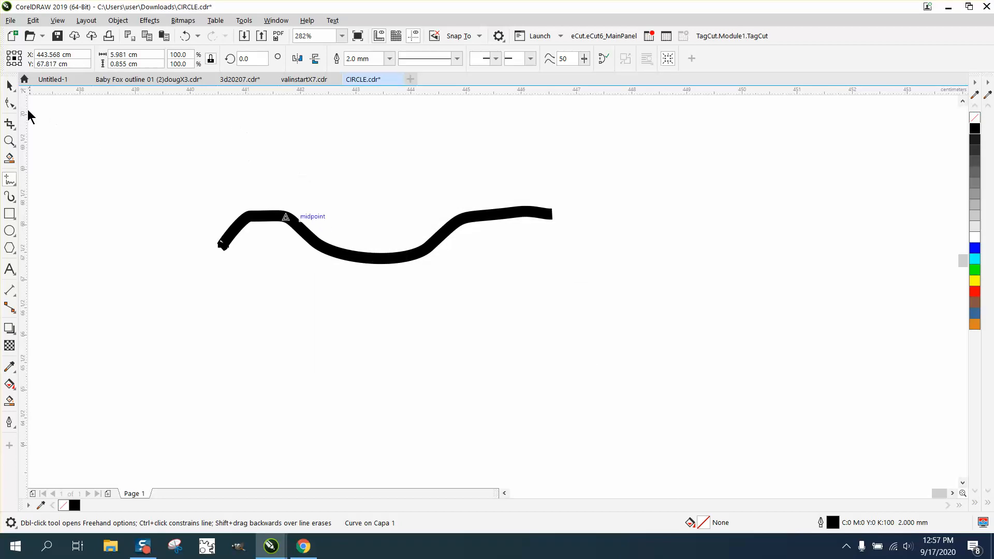
Duplicate the curve with Ctrl+D and place the copy just below the original
{"action": "left_click", "coordinate": [9, 85]}
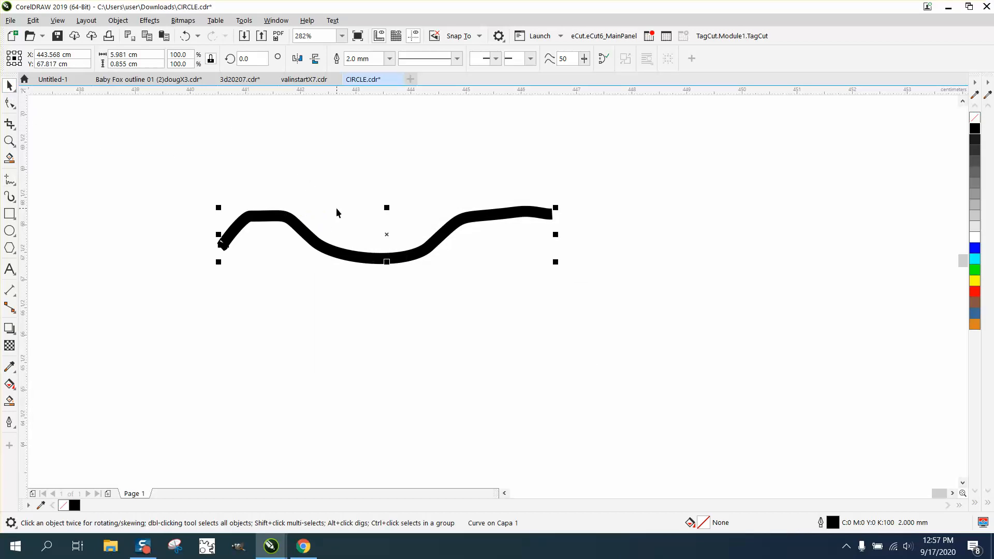
{"action": "key", "text": "ctrl+d"}
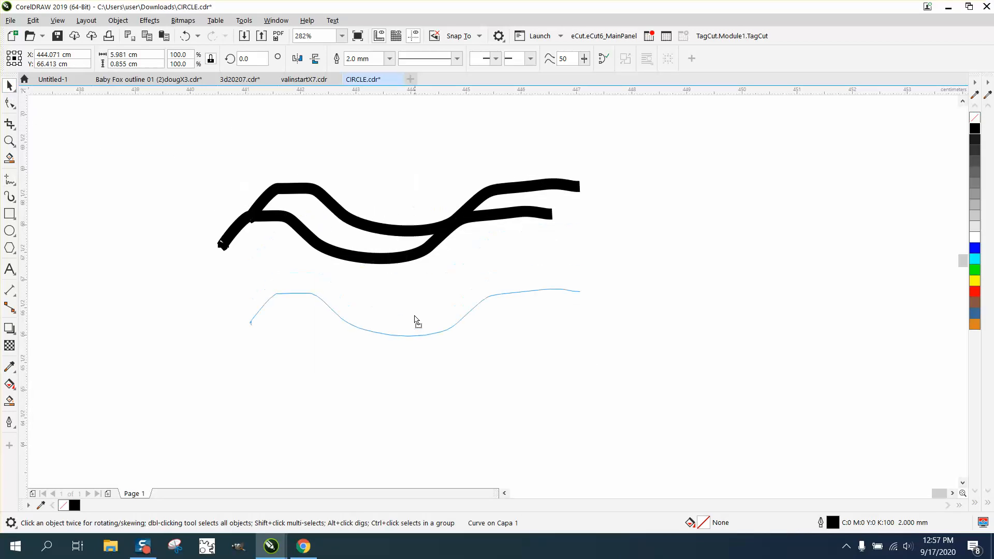
{"action": "left_click_drag", "start_coordinate": [415, 208], "coordinate": [406, 342]}
{"action": "left_click", "coordinate": [413, 133]}
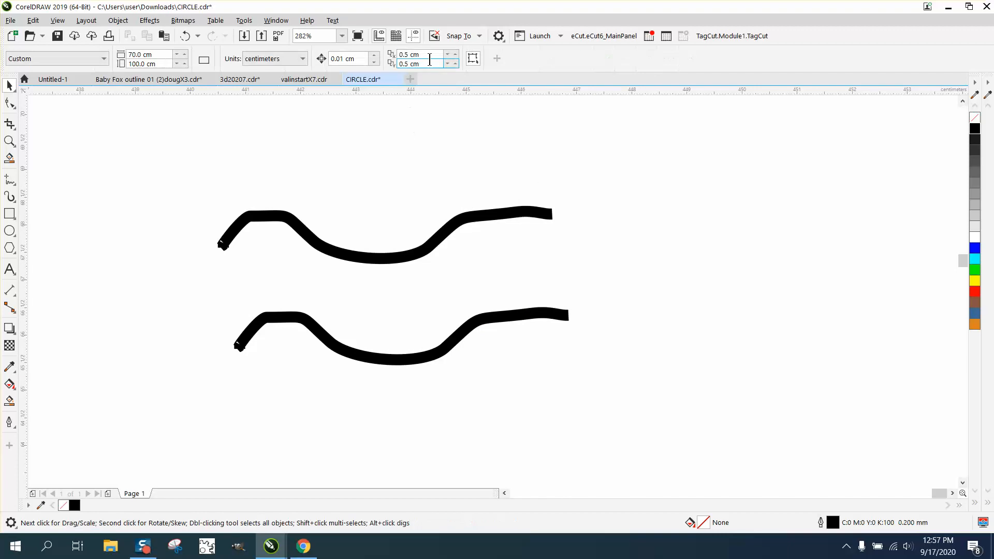
Enable 'Scale with object' on the lower curve's outline
{"action": "left_click", "coordinate": [426, 360]}
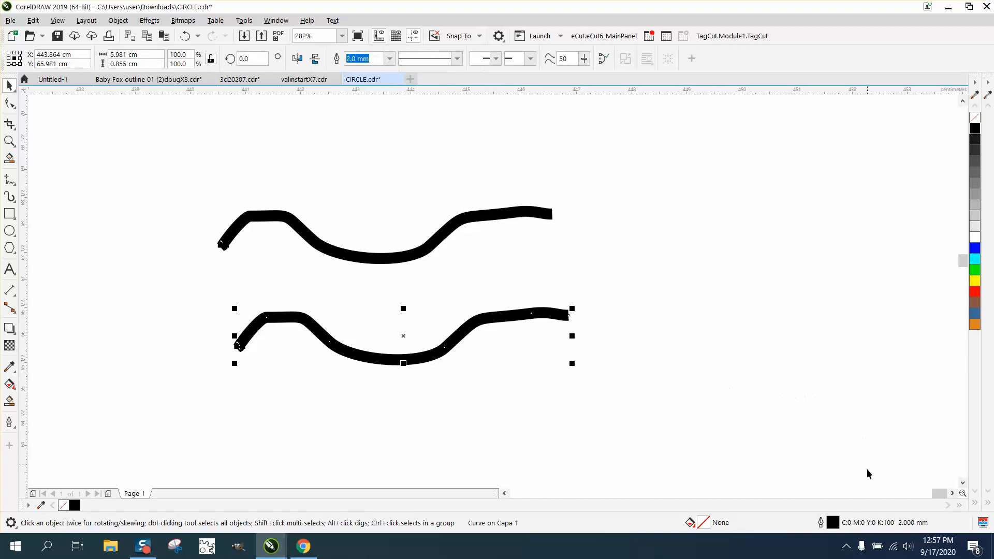
{"action": "double_click", "coordinate": [833, 522]}
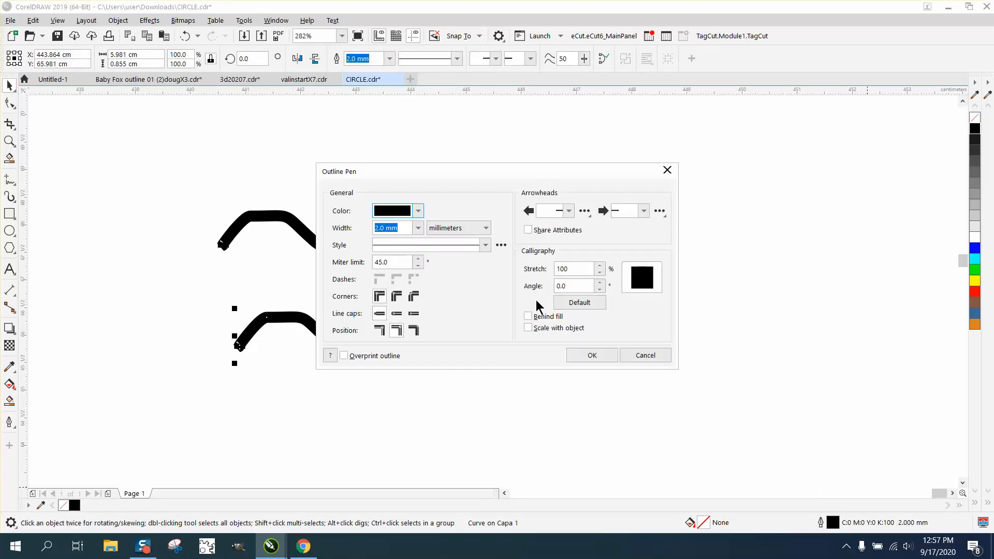
{"action": "left_click", "coordinate": [529, 328]}
{"action": "left_click", "coordinate": [591, 355]}
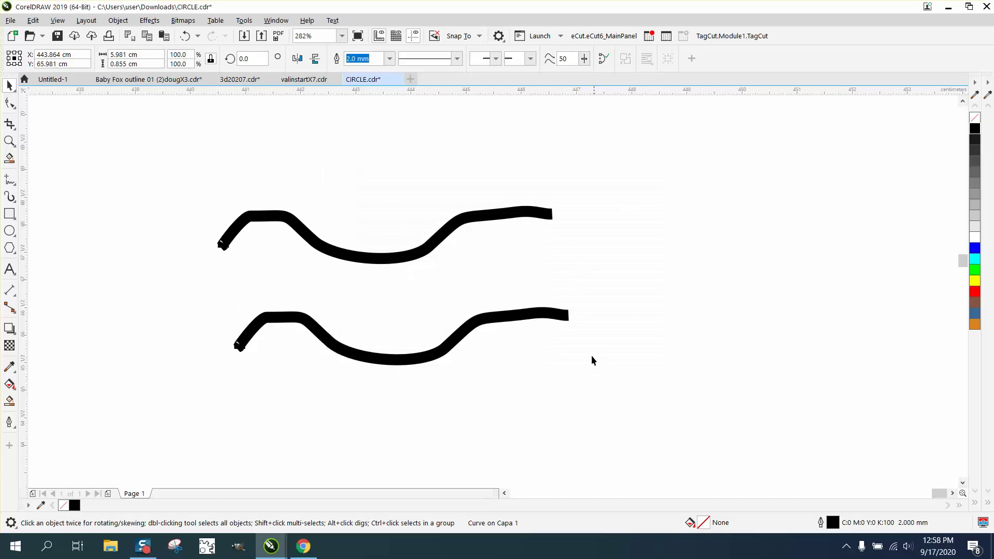
Scale each curve to 50%: the upper keeps its 2 mm outline, the lower thins to 1 mm
{"action": "left_click", "coordinate": [436, 239]}
{"action": "left_click", "coordinate": [181, 54]}
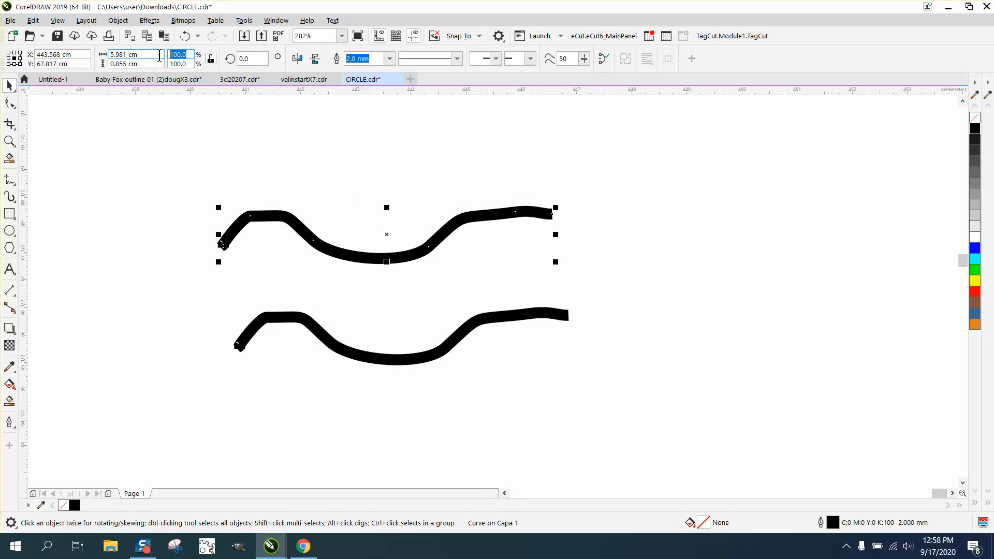
{"action": "type", "text": "50"}
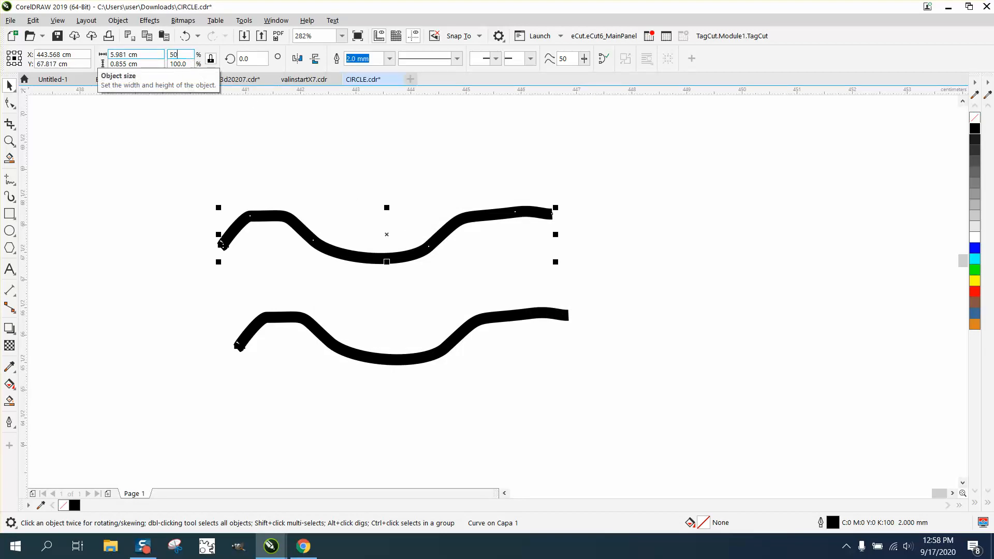
{"action": "key", "text": "Return"}
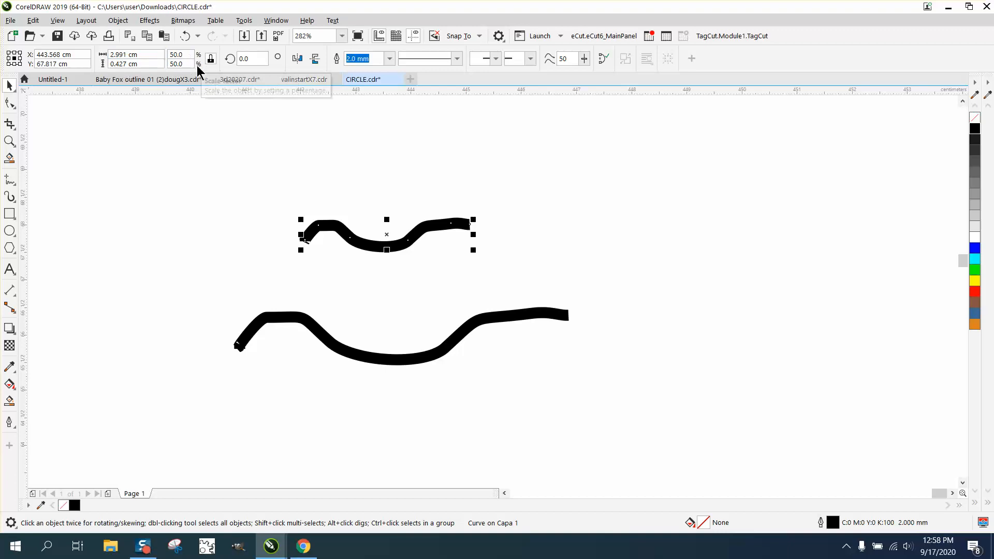
{"action": "left_click", "coordinate": [376, 364]}
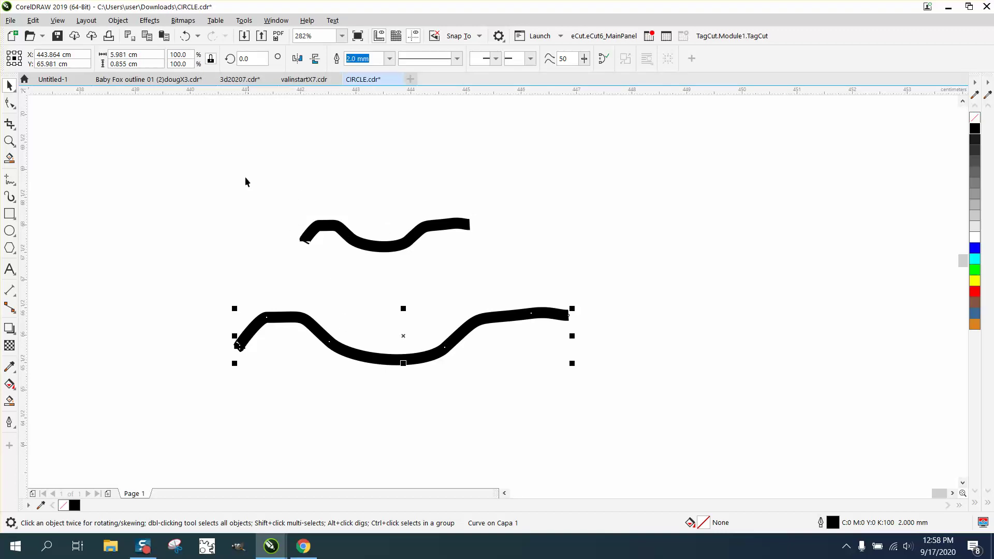
{"action": "left_click", "coordinate": [178, 54]}
{"action": "type", "text": "50"}
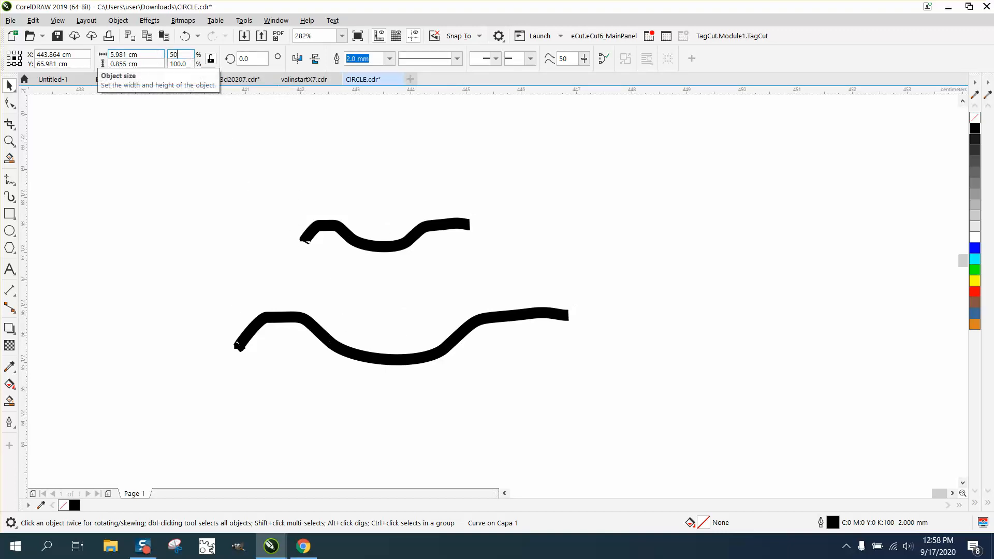
{"action": "key", "text": "Return"}
{"action": "left_click", "coordinate": [568, 276]}
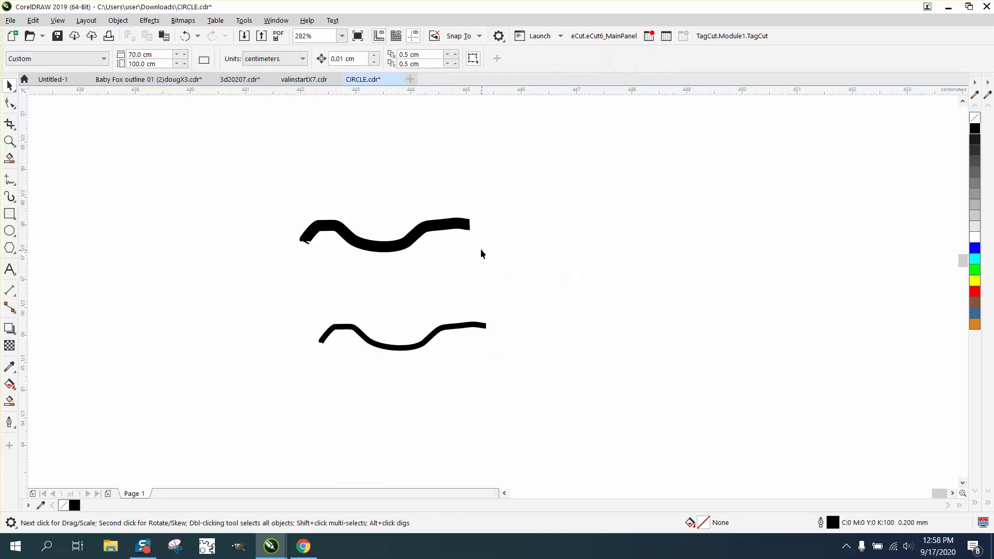
{"action": "left_click", "coordinate": [459, 224]}
Zoom in on the two halved curves to compare stroke thickness, then zoom out and over to the two shrunk circles
{"action": "left_click", "coordinate": [482, 330]}
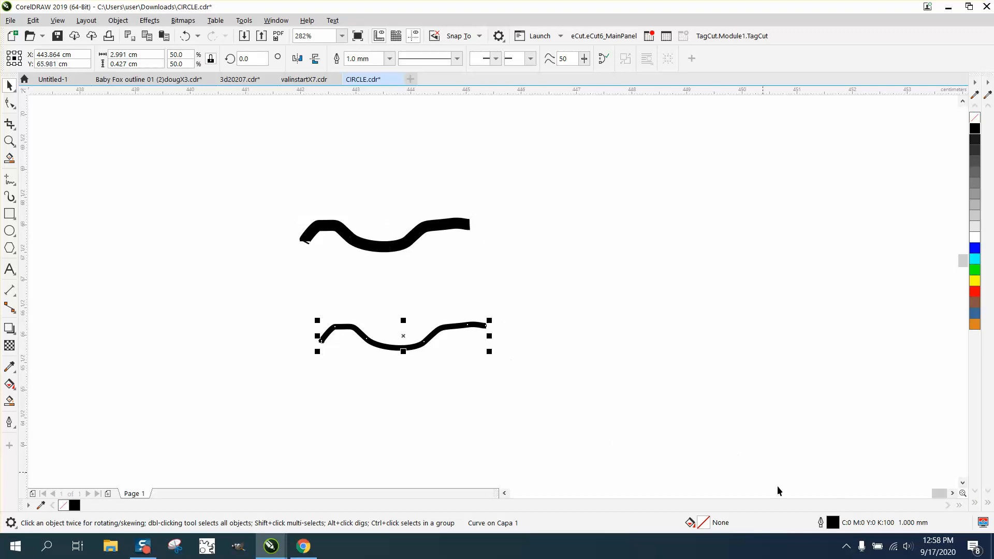
{"action": "left_click", "coordinate": [10, 141]}
{"action": "left_click_drag", "start_coordinate": [293, 211], "coordinate": [575, 387]}
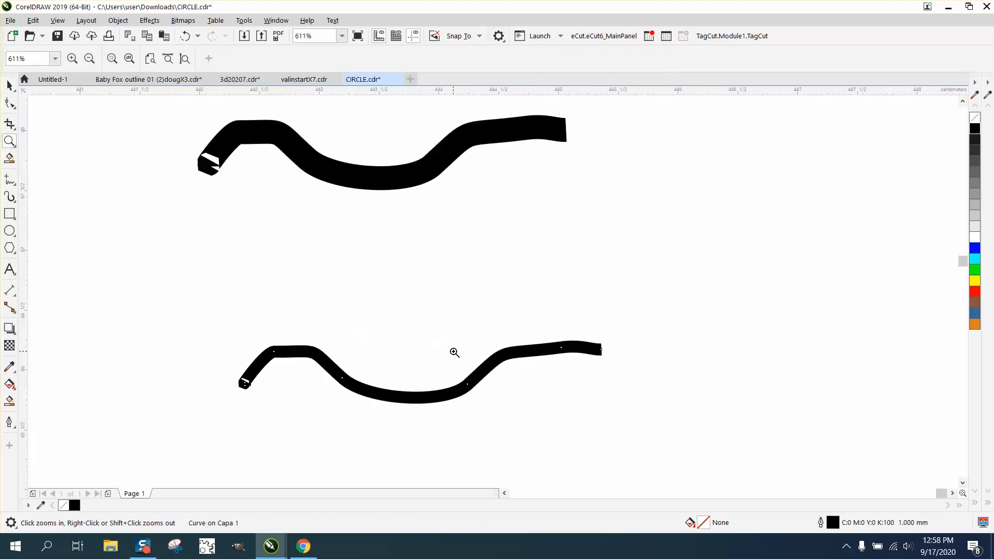
{"action": "right_click", "coordinate": [440, 339]}
{"action": "right_click", "coordinate": [363, 281]}
{"action": "right_click", "coordinate": [384, 277]}
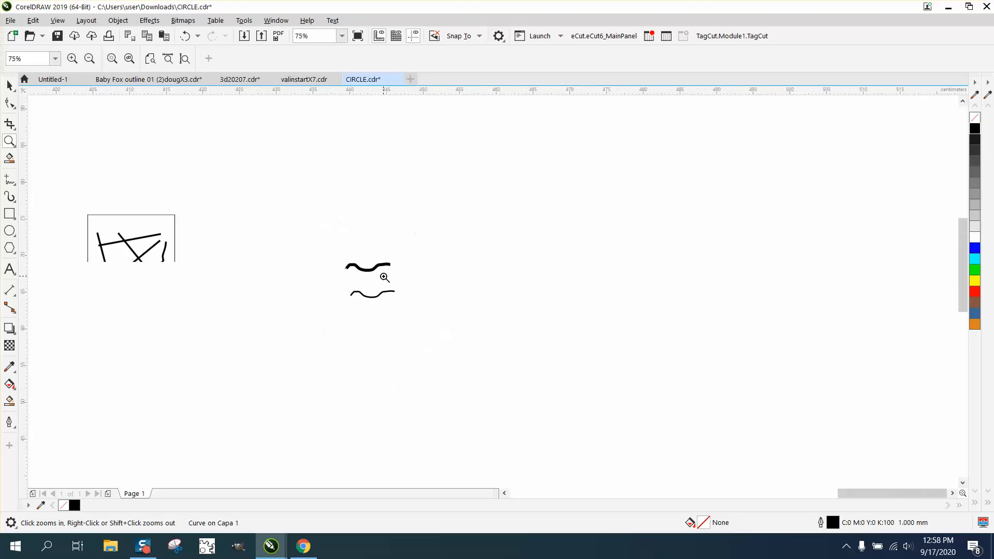
{"action": "right_click", "coordinate": [246, 245]}
{"action": "right_click", "coordinate": [206, 238]}
{"action": "left_click_drag", "start_coordinate": [94, 201], "coordinate": [206, 250]}
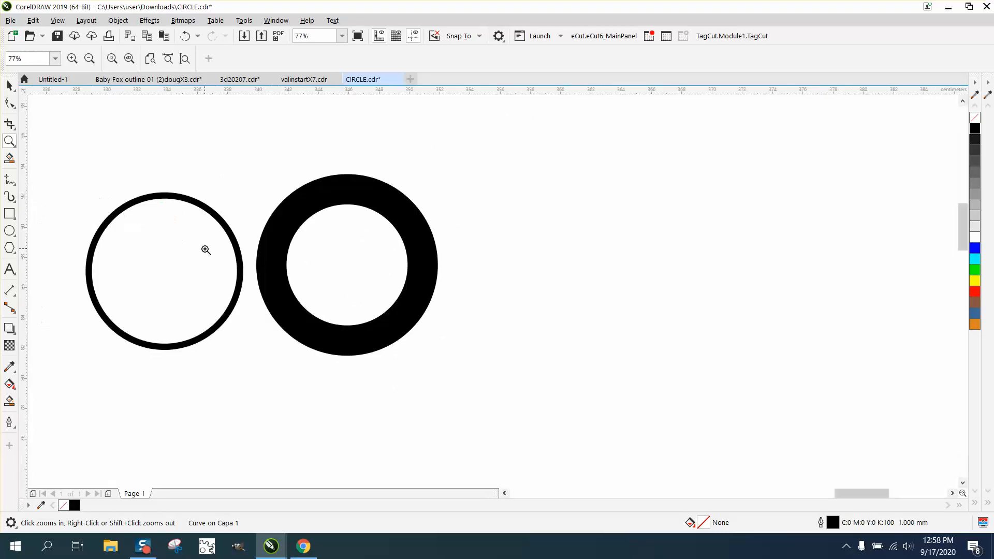